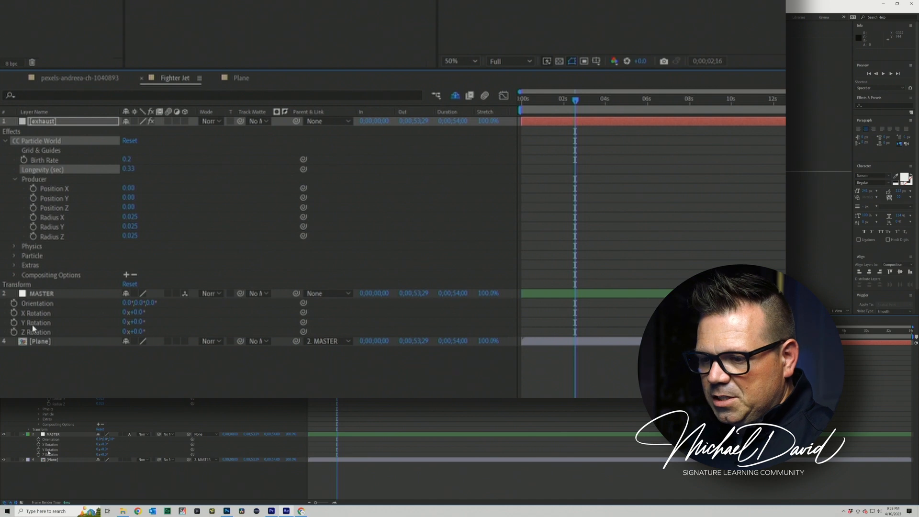
Reveal only the keyframed Position property of the MASTER layer in the timeline.
{"action": "left_click", "coordinate": [41, 294]}
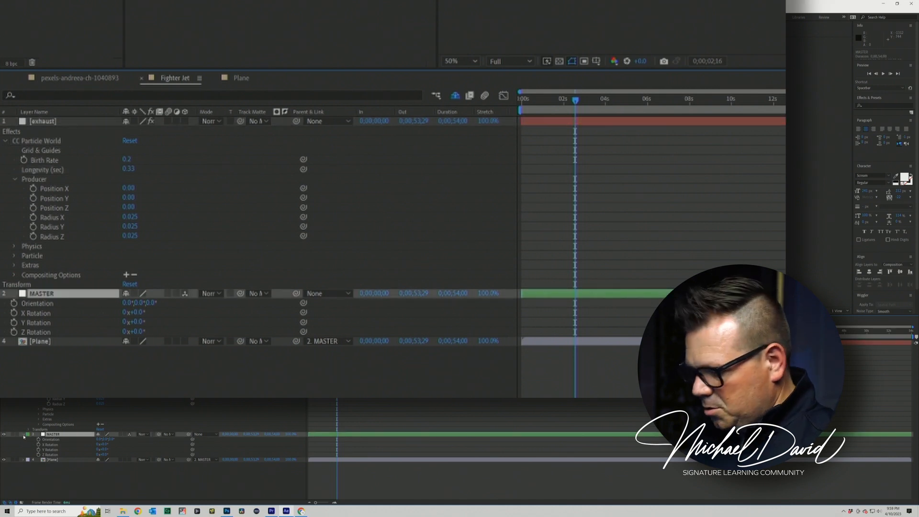
{"action": "key", "text": "p"}
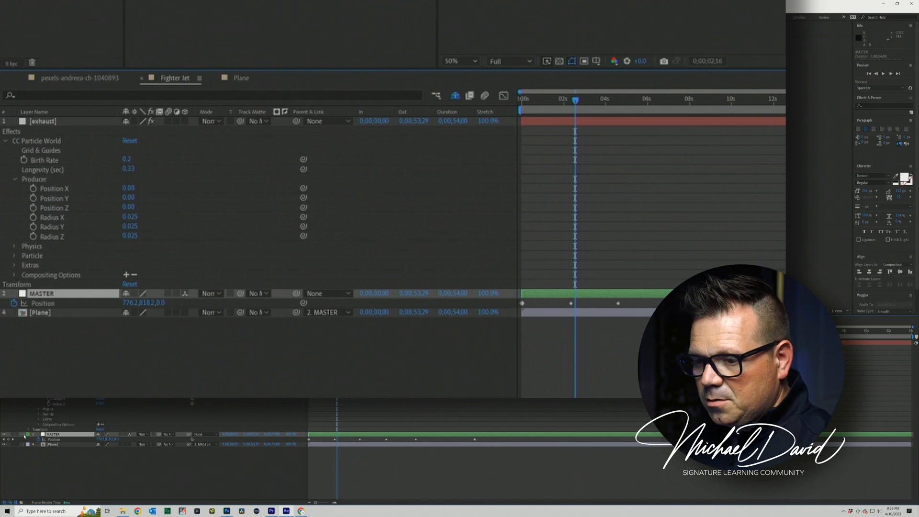
{"action": "left_click", "coordinate": [24, 436]}
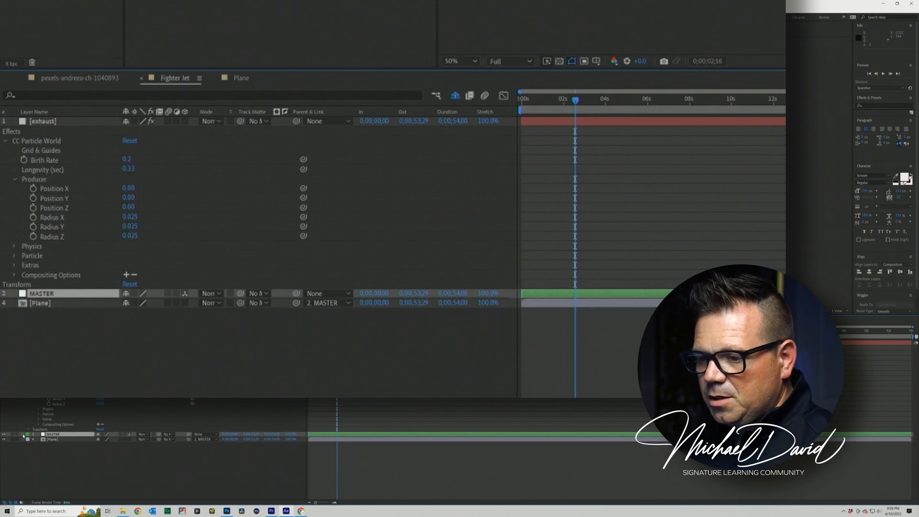
{"action": "left_click", "coordinate": [23, 436]}
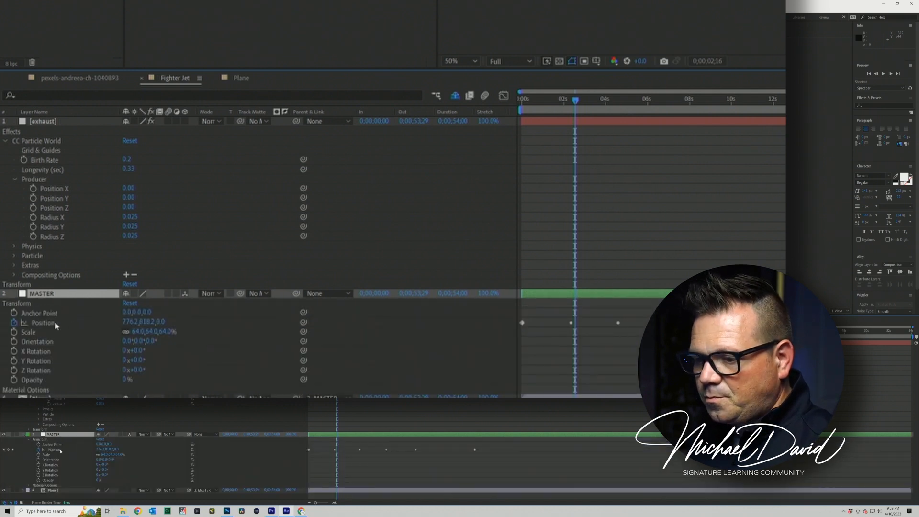
{"action": "left_click", "coordinate": [48, 323]}
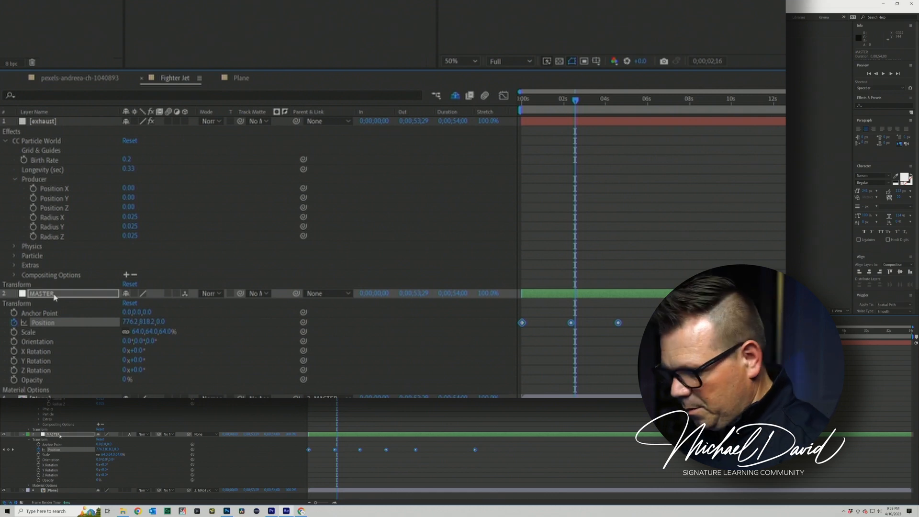
{"action": "key", "text": "u"}
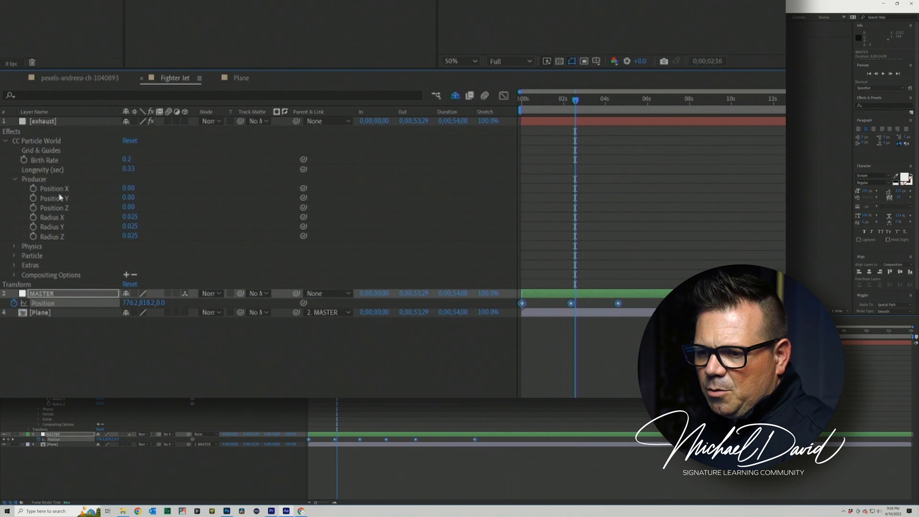
Link the exhaust layer's Producer Position X, Y and Z to the matching X, Y and Z values of MASTER's Position.
{"action": "left_click_drag", "start_coordinate": [303, 189], "coordinate": [129, 305]}
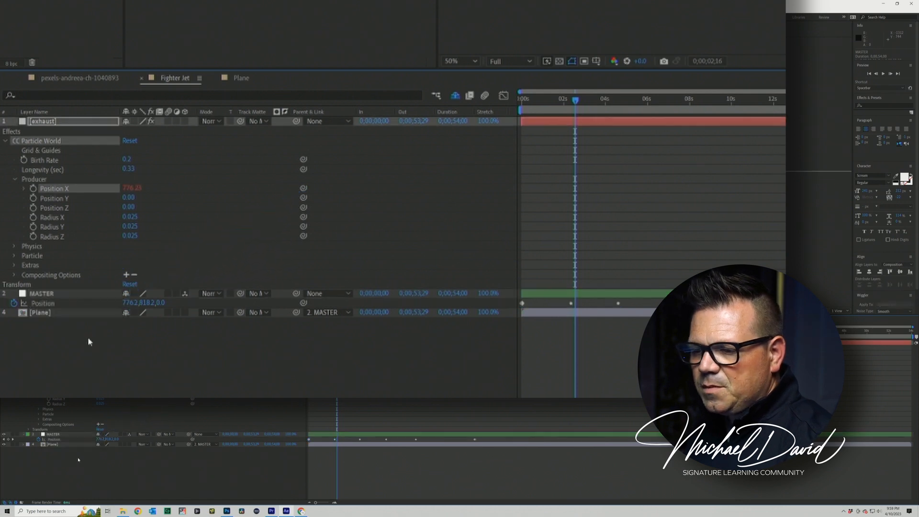
{"action": "left_click_drag", "start_coordinate": [302, 200], "coordinate": [151, 307]}
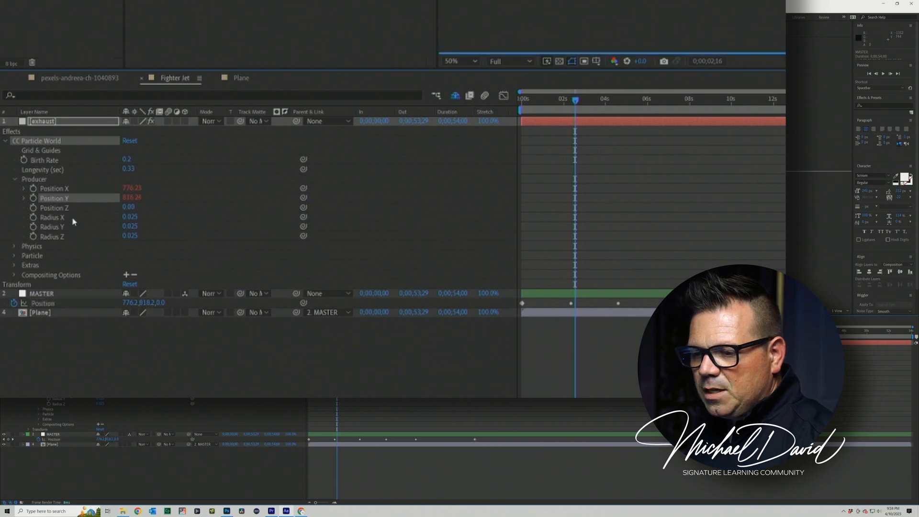
{"action": "left_click_drag", "start_coordinate": [304, 208], "coordinate": [162, 306]}
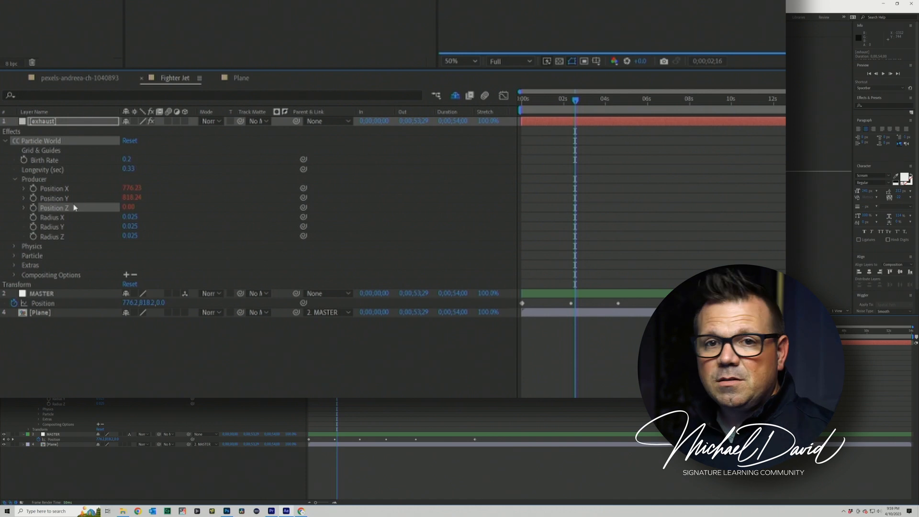
Open the exhaust layer's Position X expression and insert x= before the link to MASTER's position.
{"action": "left_click", "coordinate": [13, 202]}
{"action": "left_click", "coordinate": [23, 189]}
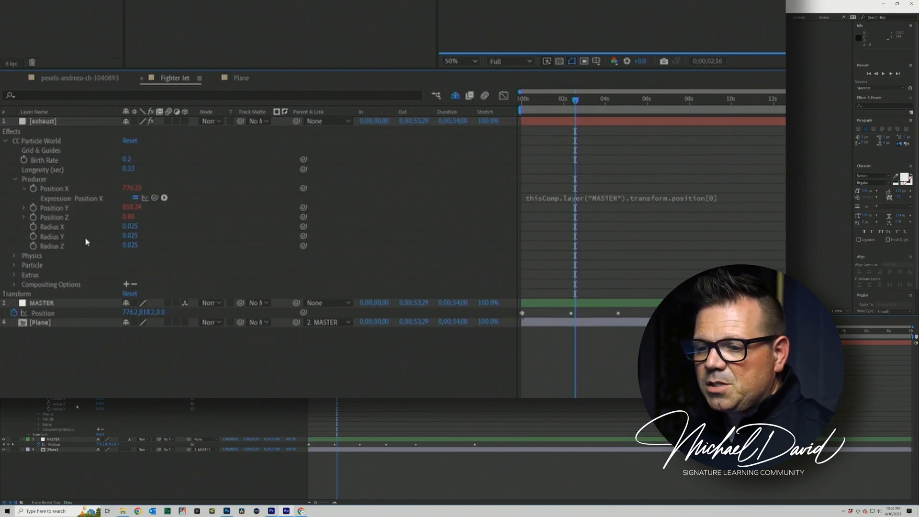
{"action": "left_click", "coordinate": [564, 202]}
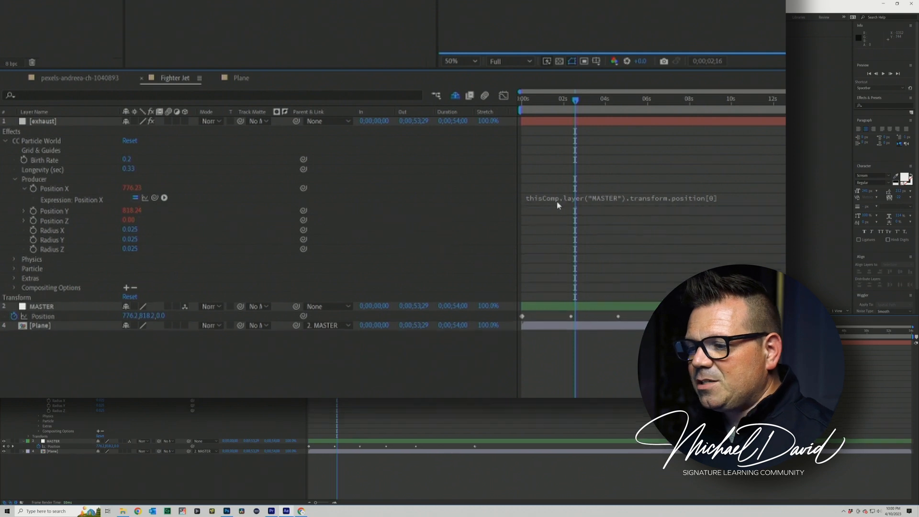
{"action": "left_click", "coordinate": [549, 202]}
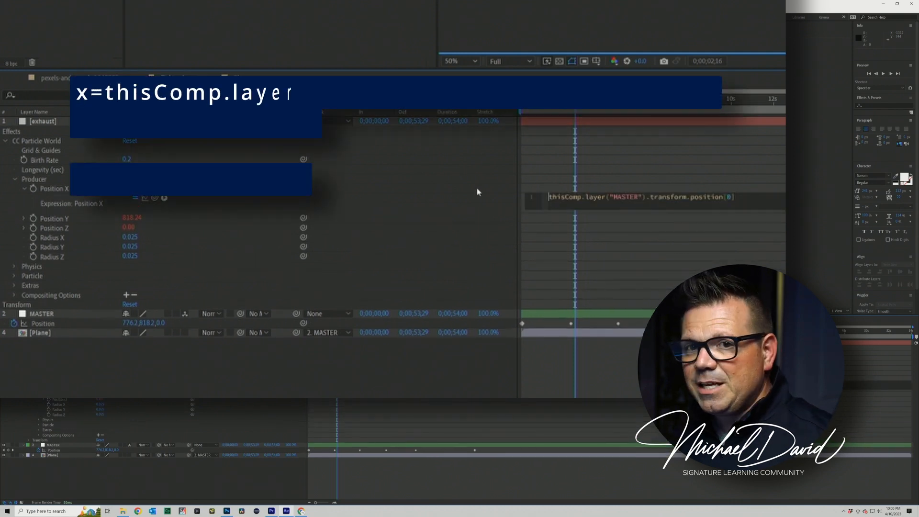
{"action": "type", "text": "x="}
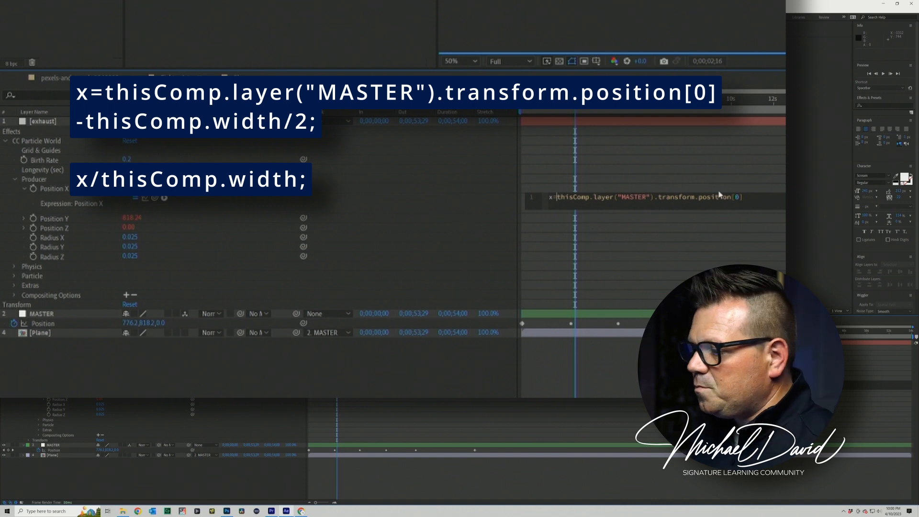
Append -thisComp.width/2; to the end of the Position X expression's first line and begin a second line.
{"action": "left_click", "coordinate": [766, 202]}
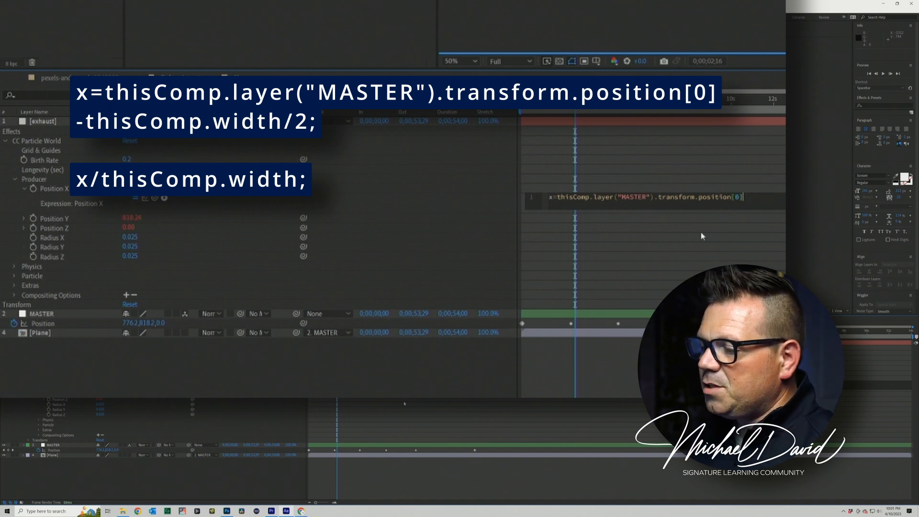
{"action": "type", "text": "-thisComp"}
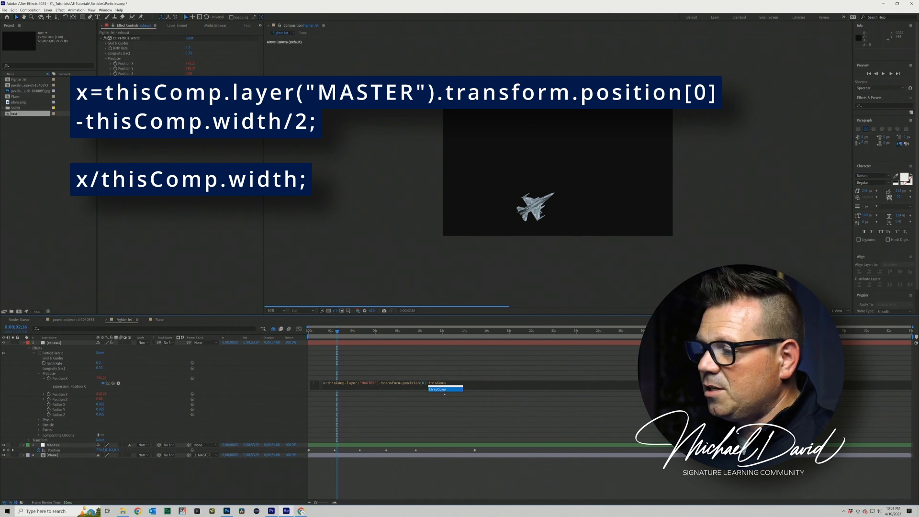
{"action": "left_click", "coordinate": [444, 392]}
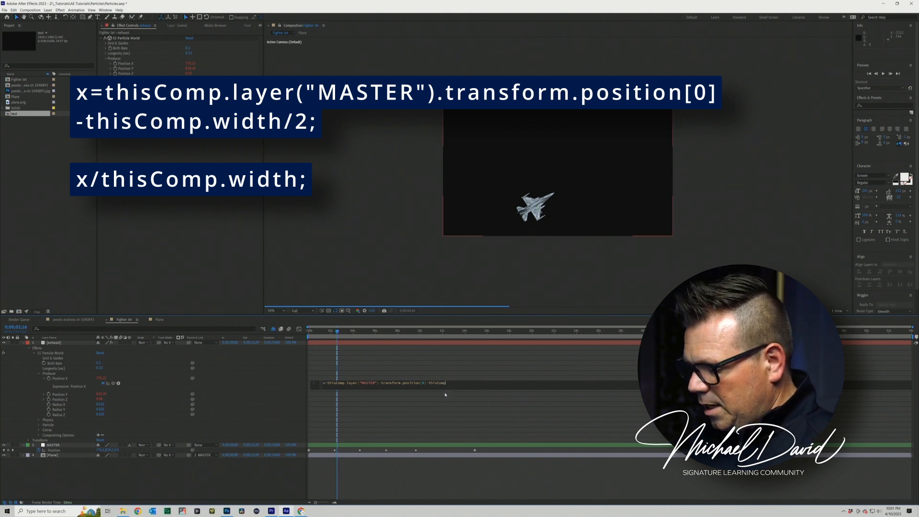
{"action": "type", "text": "wi"}
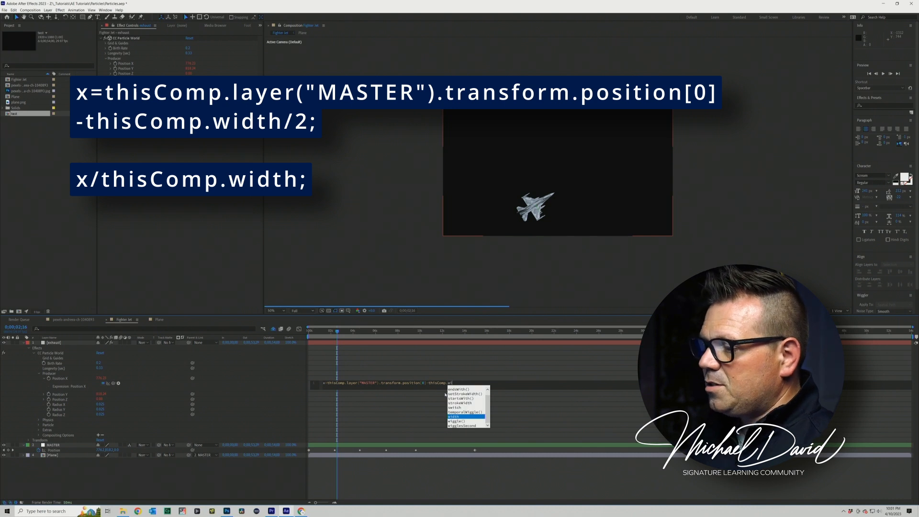
{"action": "key", "text": "Return"}
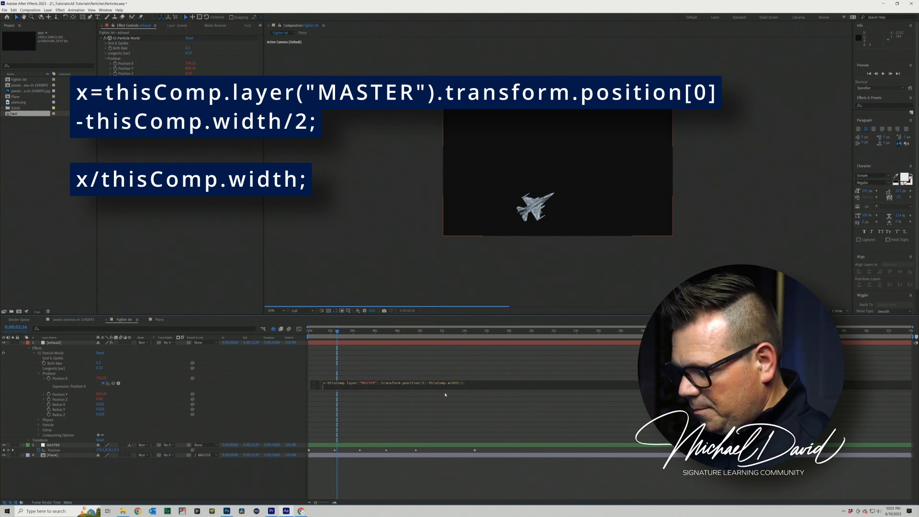
Add x/thisComp.width; as the second line of the Position X expression and apply it.
{"action": "type", "text": "x/thisComp.width"}
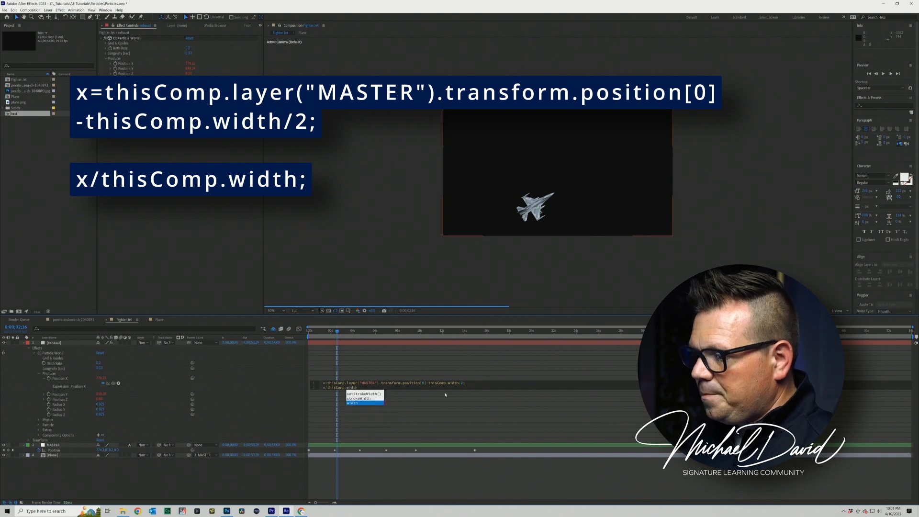
{"action": "key", "text": "Return"}
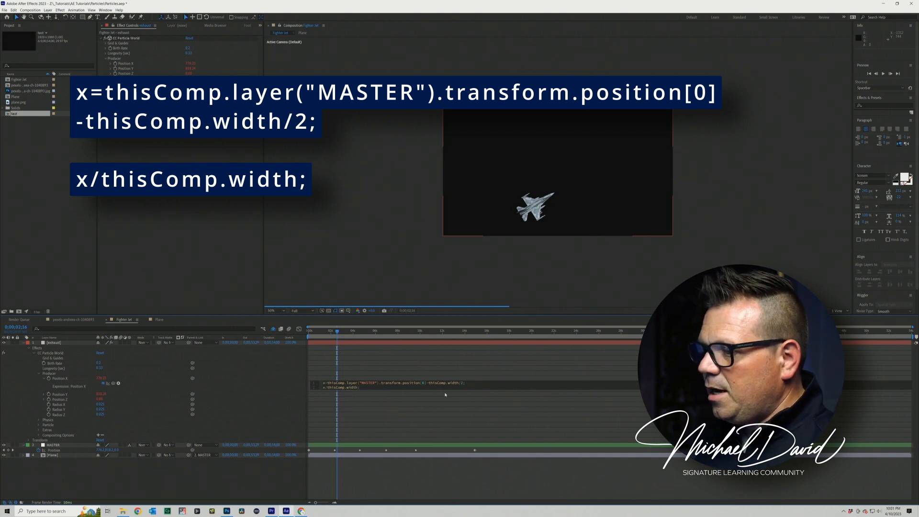
{"action": "left_click", "coordinate": [446, 394]}
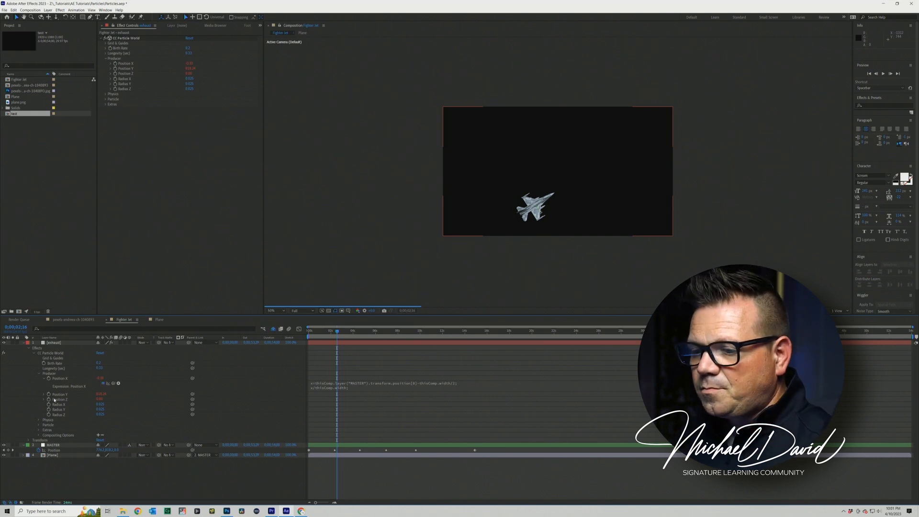
Edit the Position Y expression's first line to y=thisComp.layer("MASTER").transform.position[1]-thisComp.width/2;.
{"action": "left_click", "coordinate": [44, 395]}
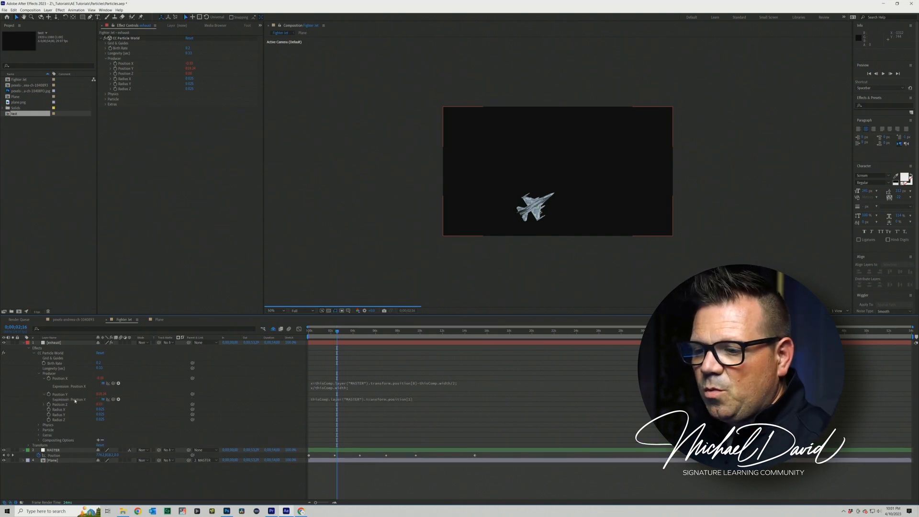
{"action": "left_click", "coordinate": [312, 401]}
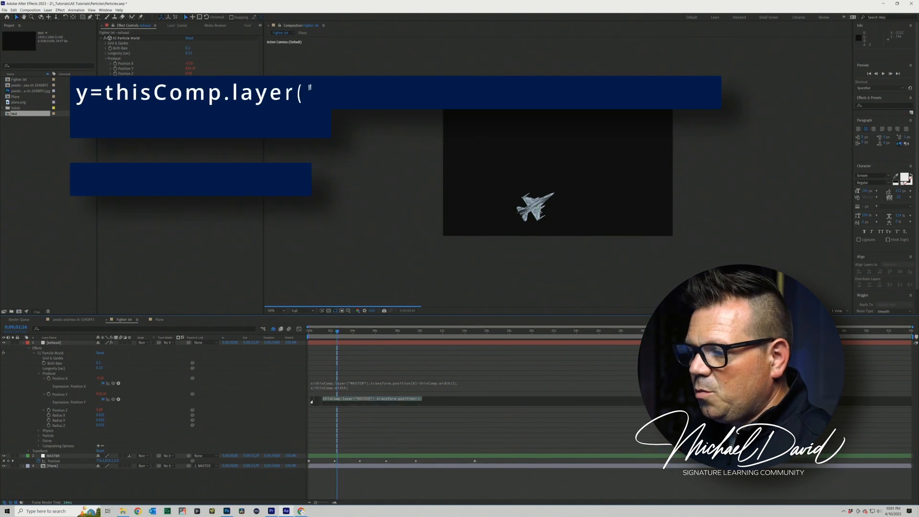
{"action": "left_click", "coordinate": [324, 398]}
{"action": "type", "text": "y="}
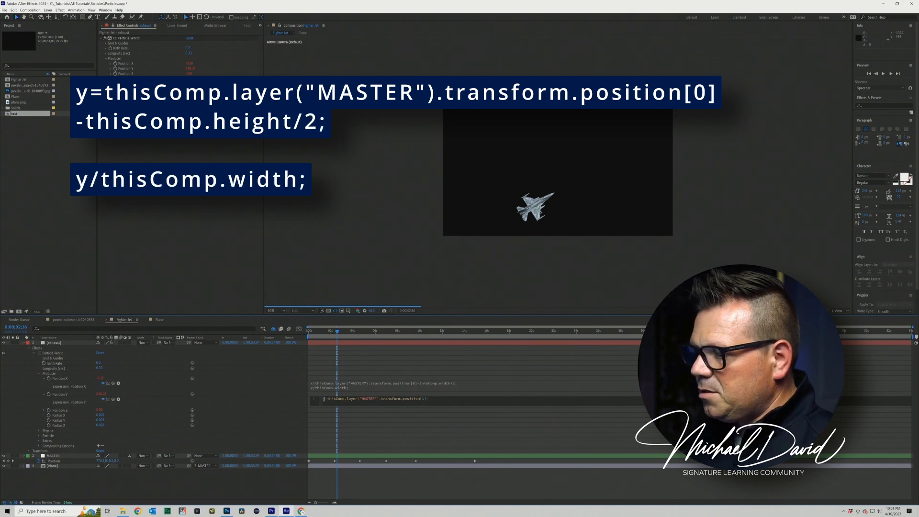
{"action": "type", "text": "hisC"}
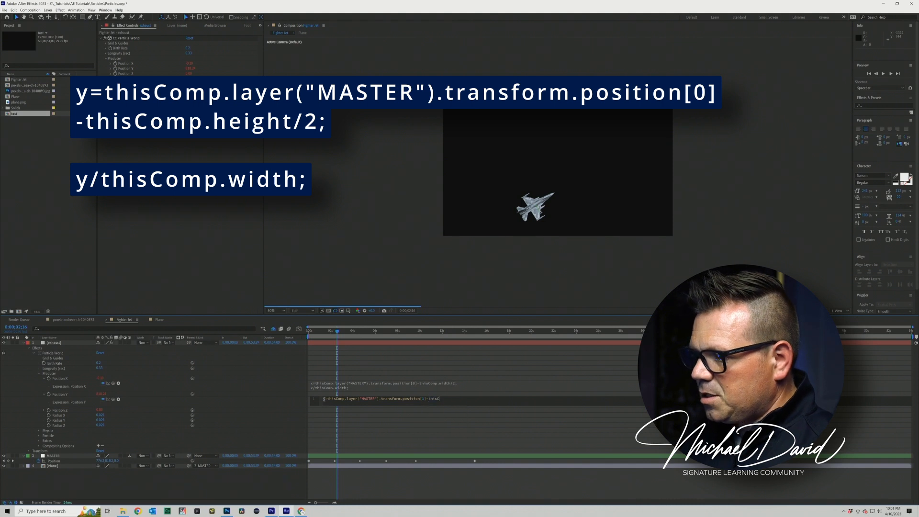
{"action": "type", "text": "omp.width/2; "}
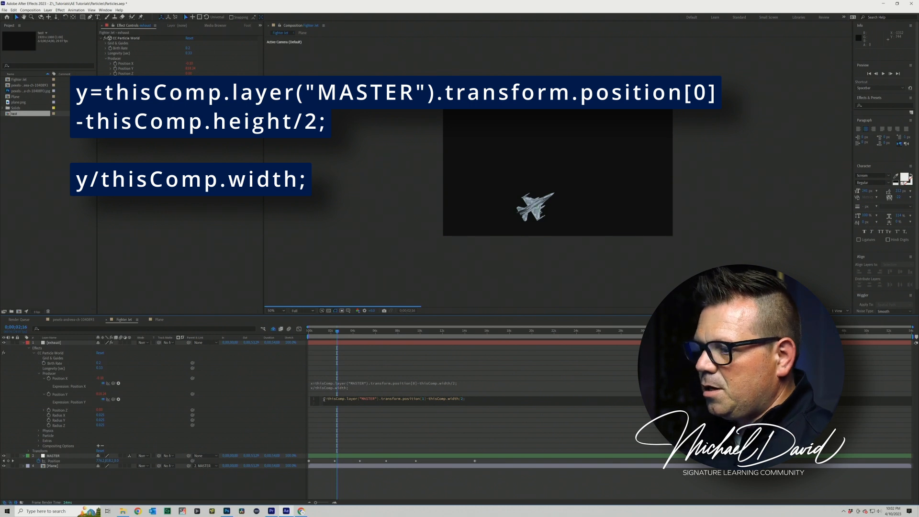
Add y/thisComp.width; as the second line of the Position Y expression.
{"action": "type", "text": "y/thisComp"}
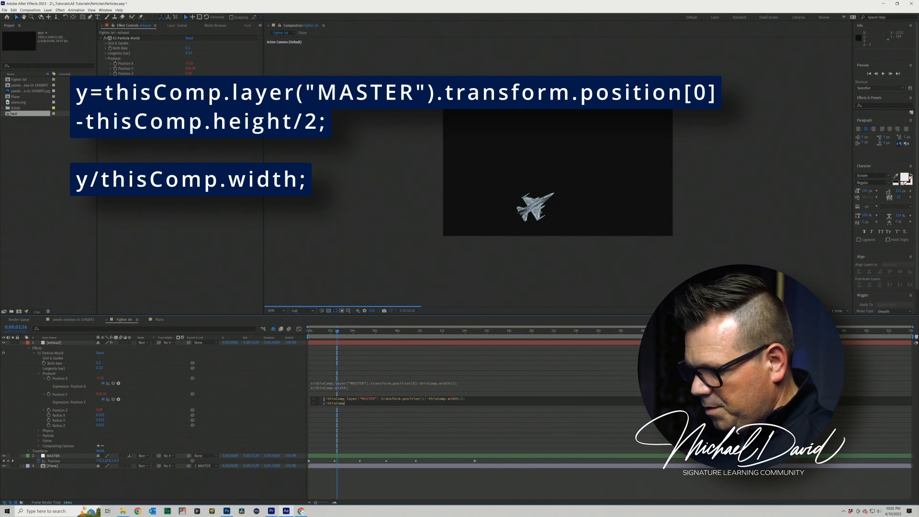
{"action": "type", "text": ".width"}
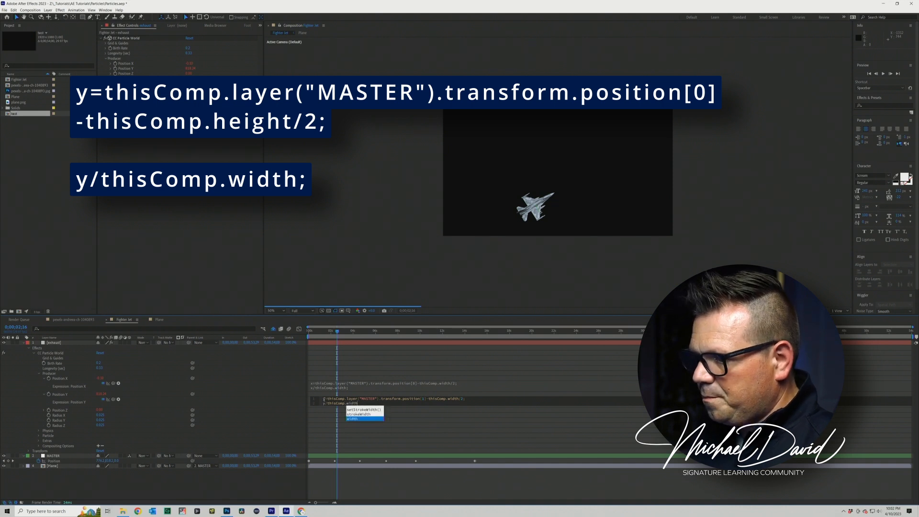
{"action": "type", "text": ";"}
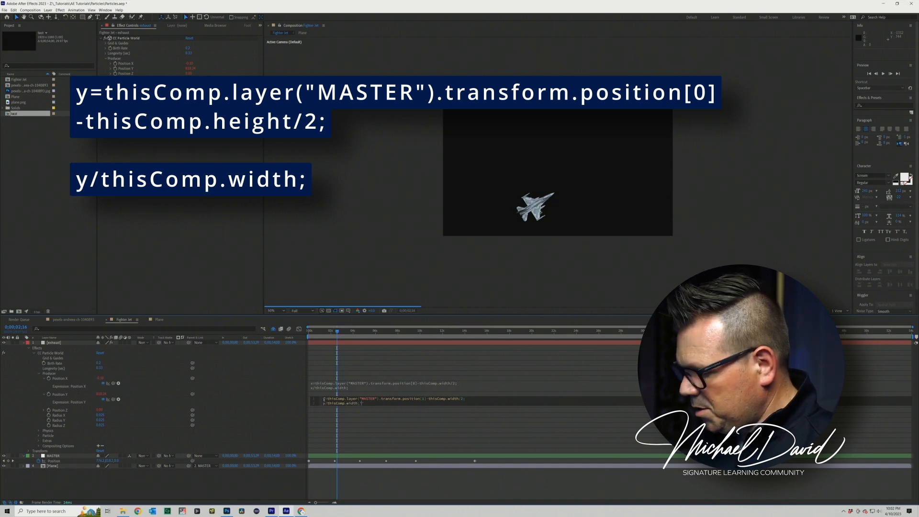
Replace width with height in the first line of the Position Y expression and apply it.
{"action": "double_click", "coordinate": [453, 398]}
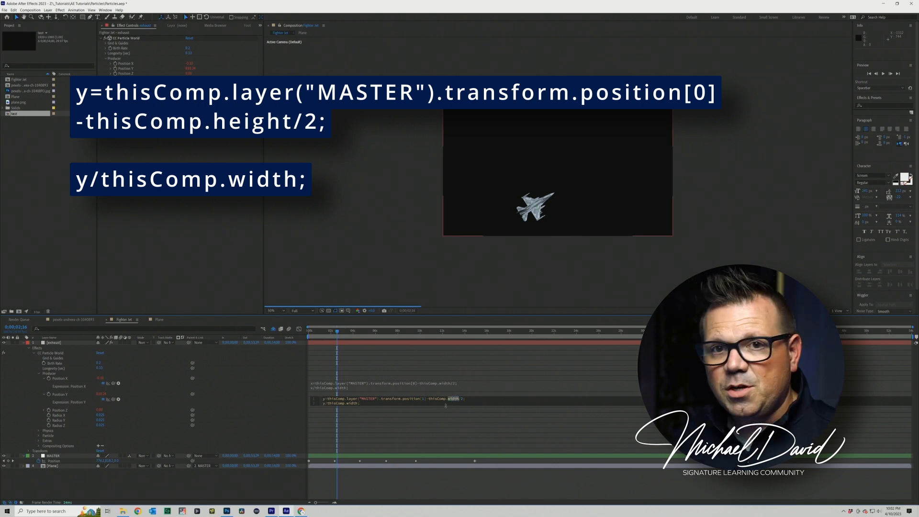
{"action": "type", "text": "height"}
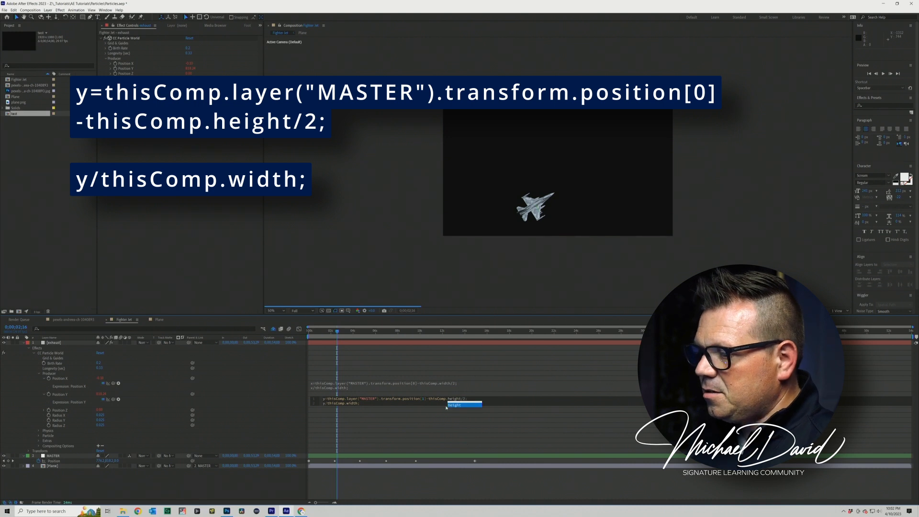
{"action": "key", "text": "Escape"}
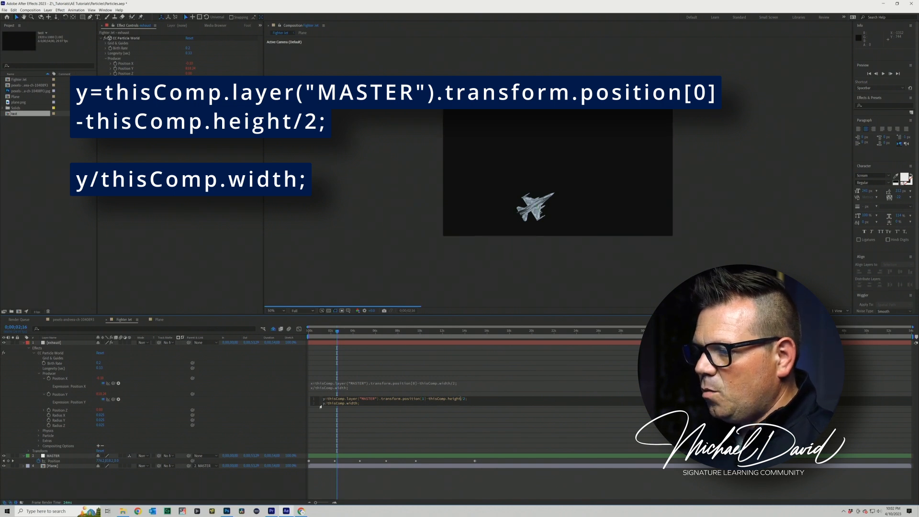
{"action": "left_click", "coordinate": [372, 403]}
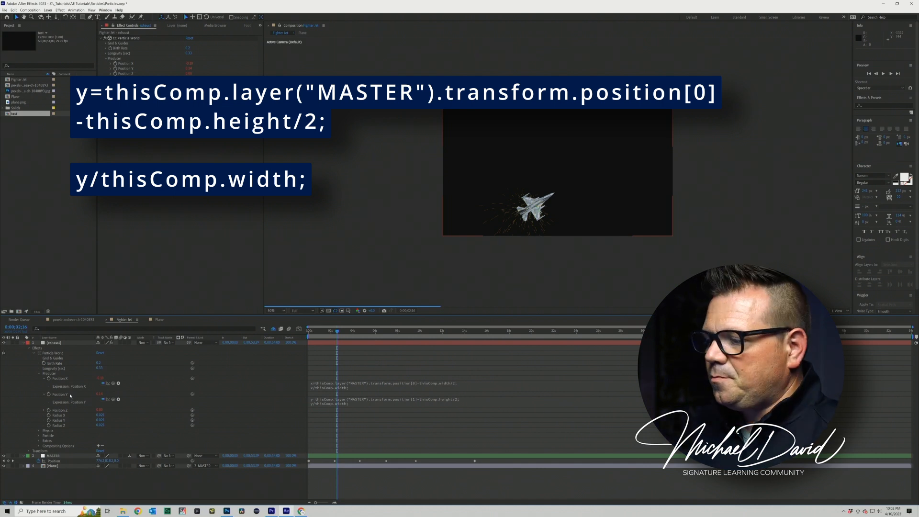
Give Position Z the two-line expression z=thisComp.layer("MASTER").transform.position[2]; z/thisComp.width; and apply it.
{"action": "left_click", "coordinate": [44, 410]}
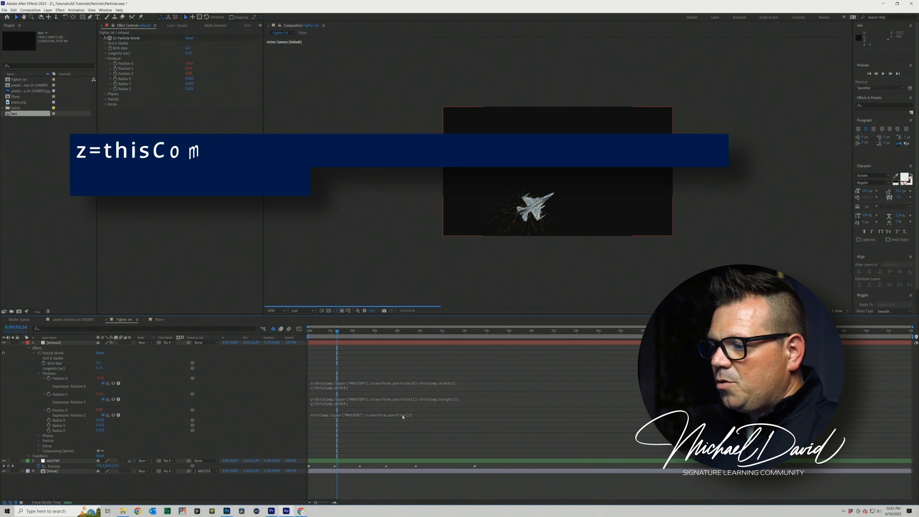
{"action": "left_click", "coordinate": [419, 416]}
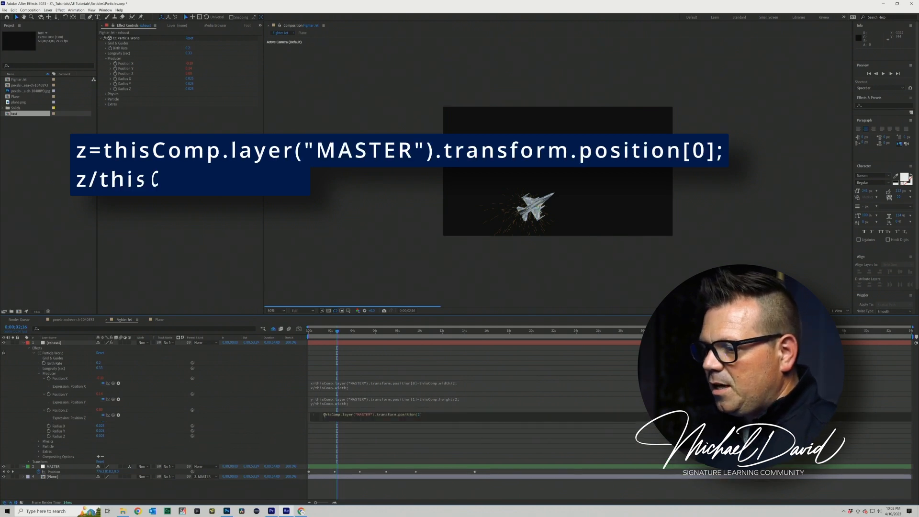
{"action": "type", "text": "z="}
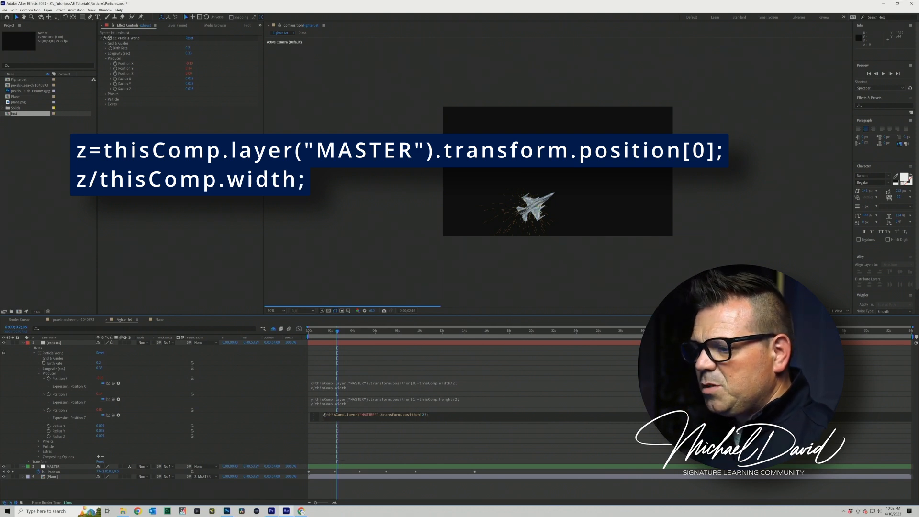
{"action": "type", "text": "z/this"}
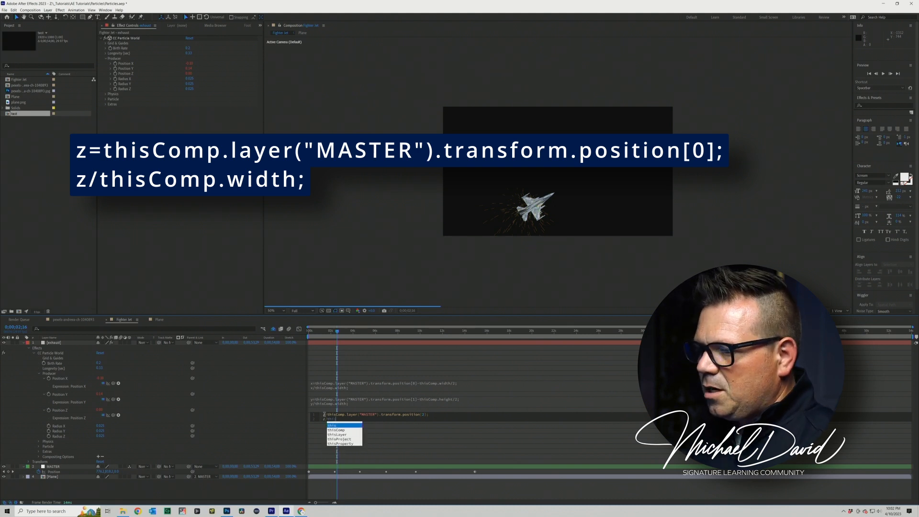
{"action": "type", "text": "Comp.width"}
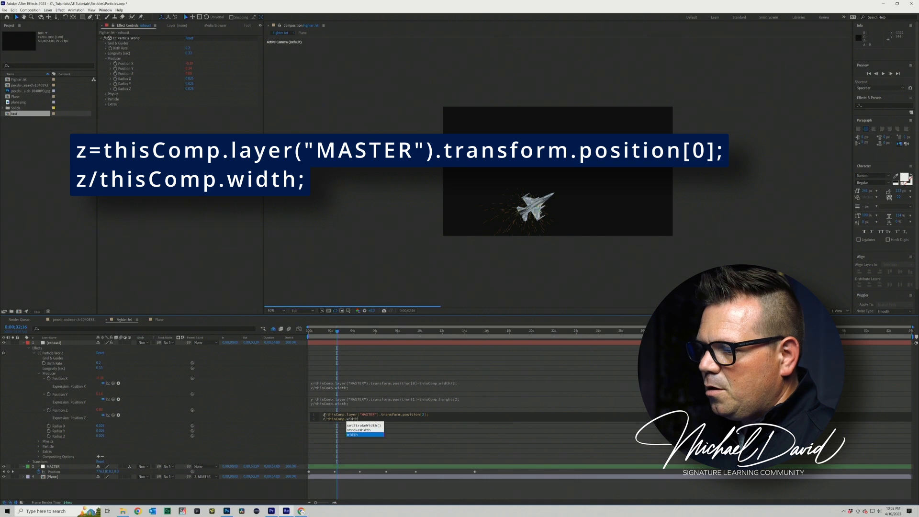
{"action": "key", "text": "Return"}
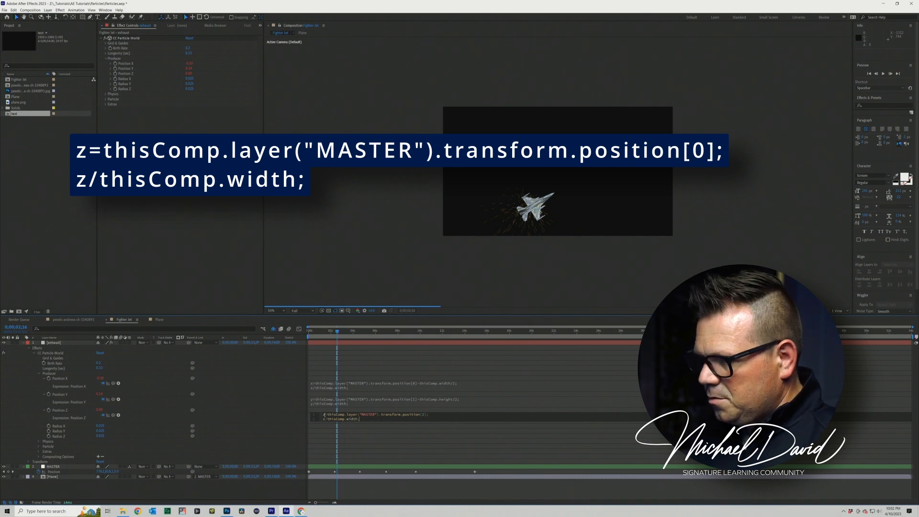
{"action": "key", "text": "KP_Enter"}
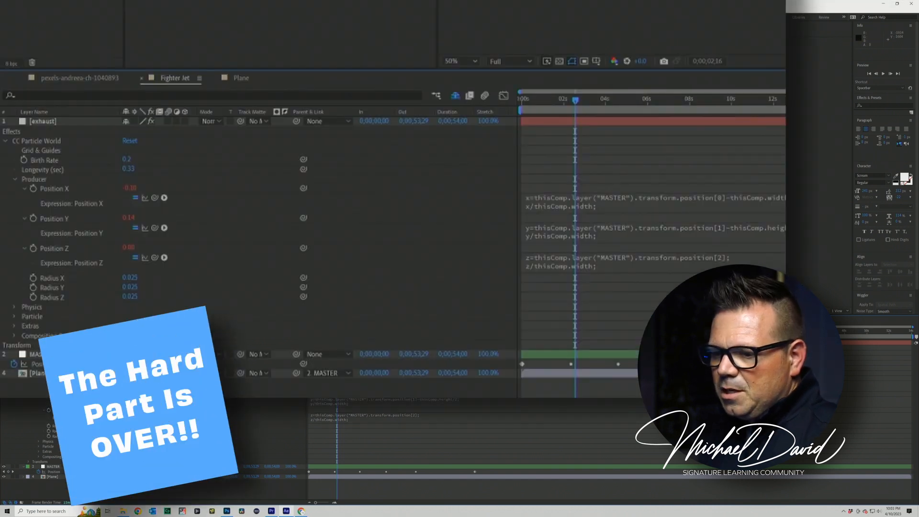
Set the exhaust layer's CC Particle World Birth Rate to 3.5 and Longevity to 0.12 seconds.
{"action": "left_click", "coordinate": [46, 121]}
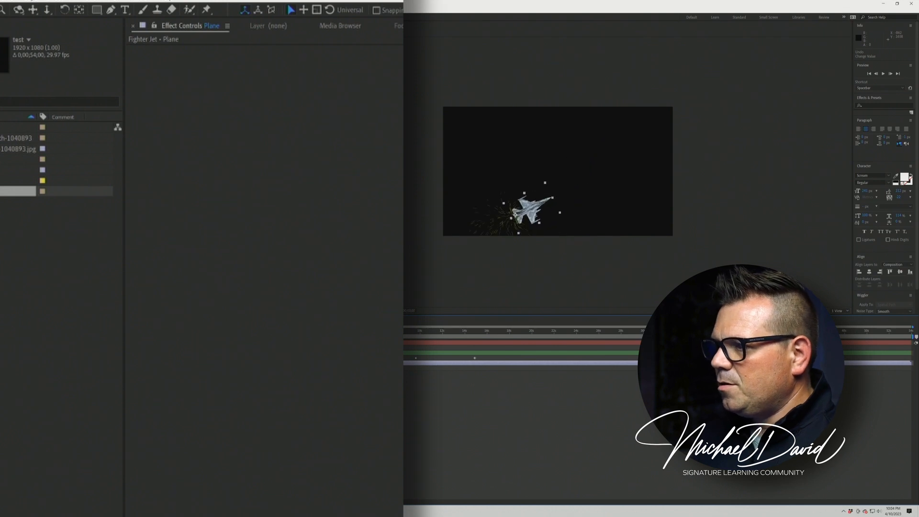
{"action": "left_click", "coordinate": [521, 342]}
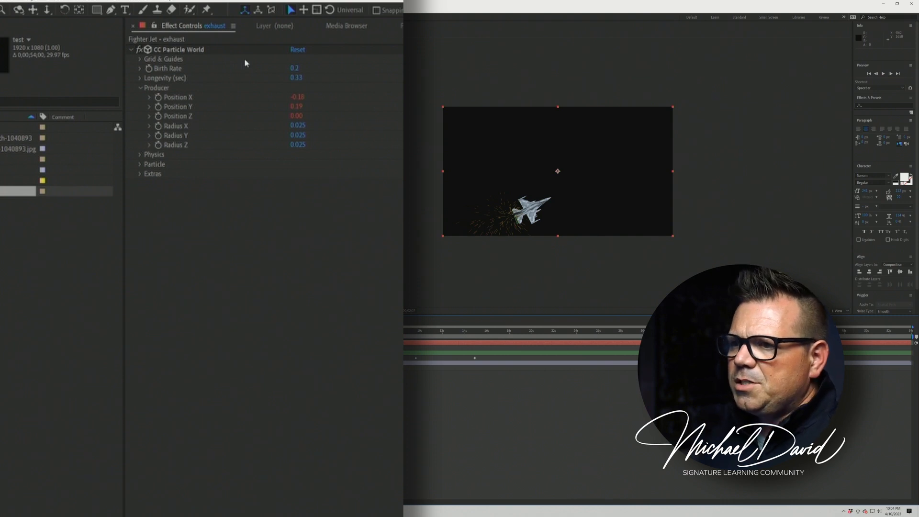
{"action": "left_click_drag", "start_coordinate": [295, 70], "coordinate": [313, 71]}
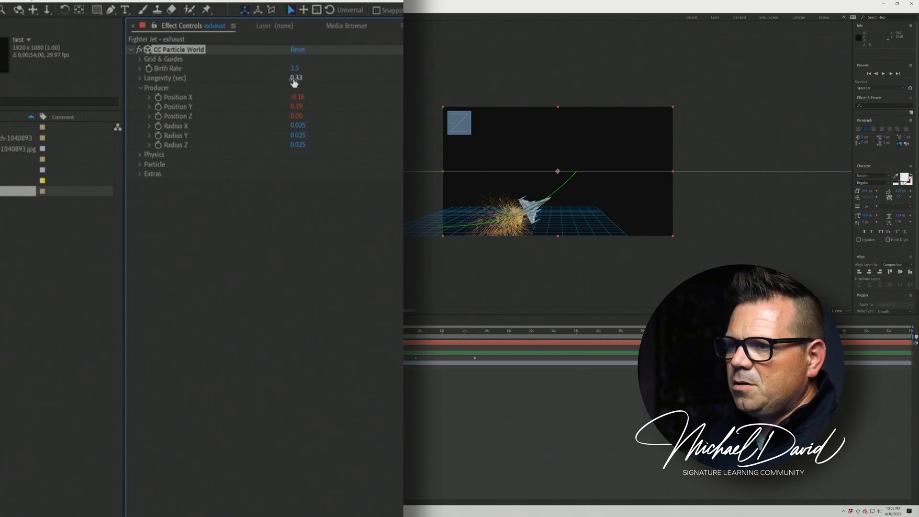
{"action": "mouse_move", "coordinate": [296, 78]}
{"action": "left_mouse_down"}
{"action": "mouse_move", "coordinate": [312, 80]}
{"action": "mouse_move", "coordinate": [274, 76]}
{"action": "mouse_move", "coordinate": [283, 78]}
{"action": "left_mouse_up"}
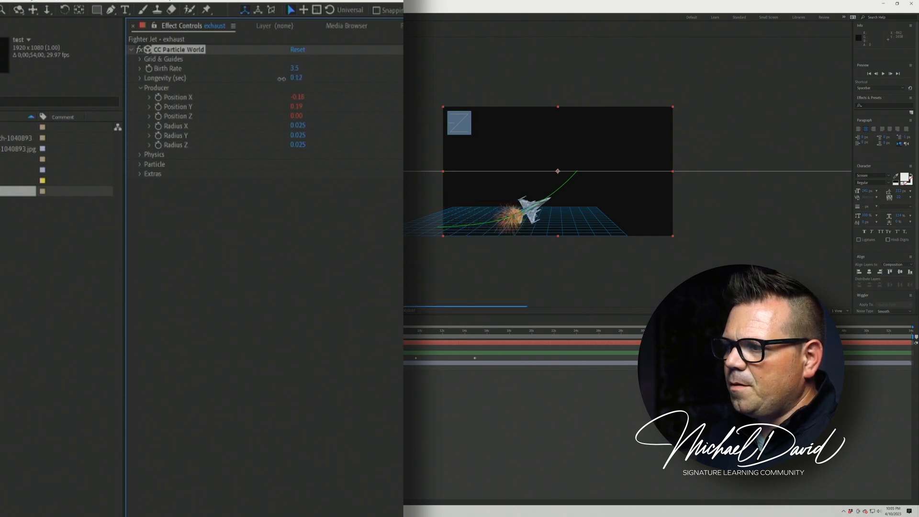
Try the Direction Axis and Jet Sideways animation types in the particle physics and return to Explosive.
{"action": "left_click", "coordinate": [140, 156]}
{"action": "left_click", "coordinate": [341, 165]}
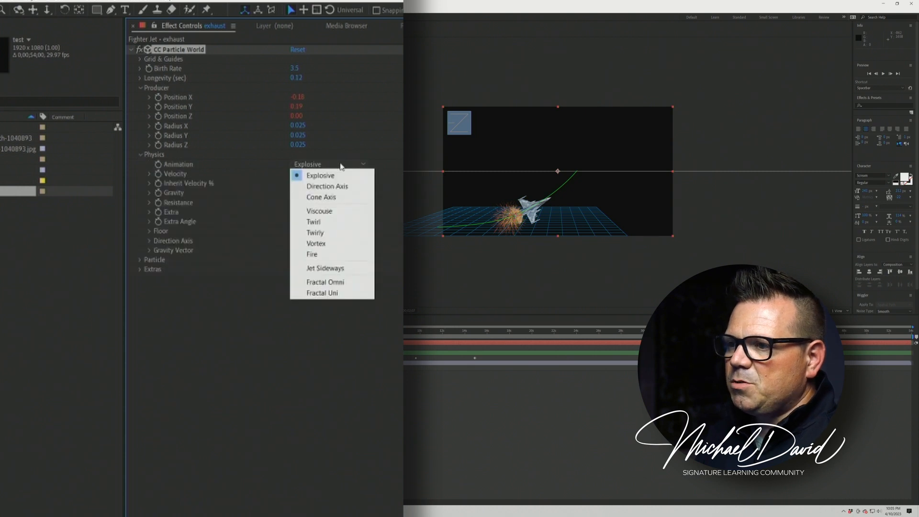
{"action": "left_click", "coordinate": [343, 188]}
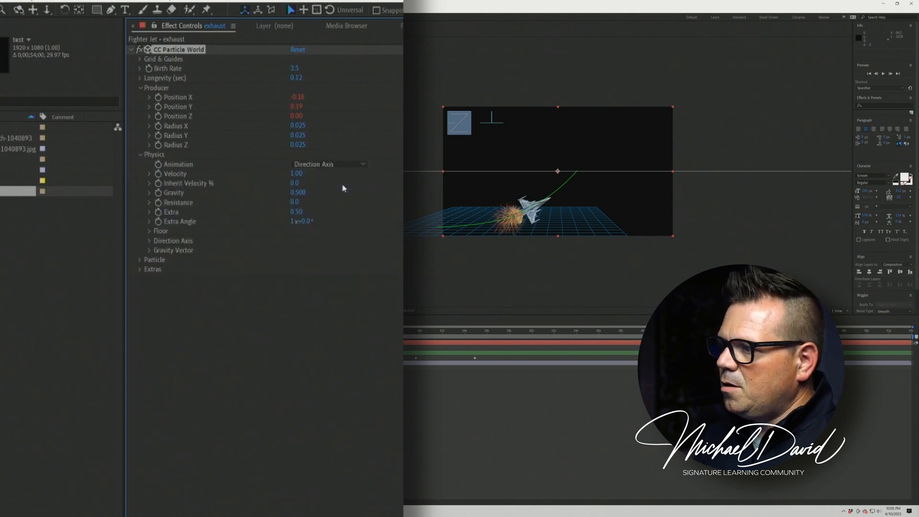
{"action": "left_click", "coordinate": [316, 164]}
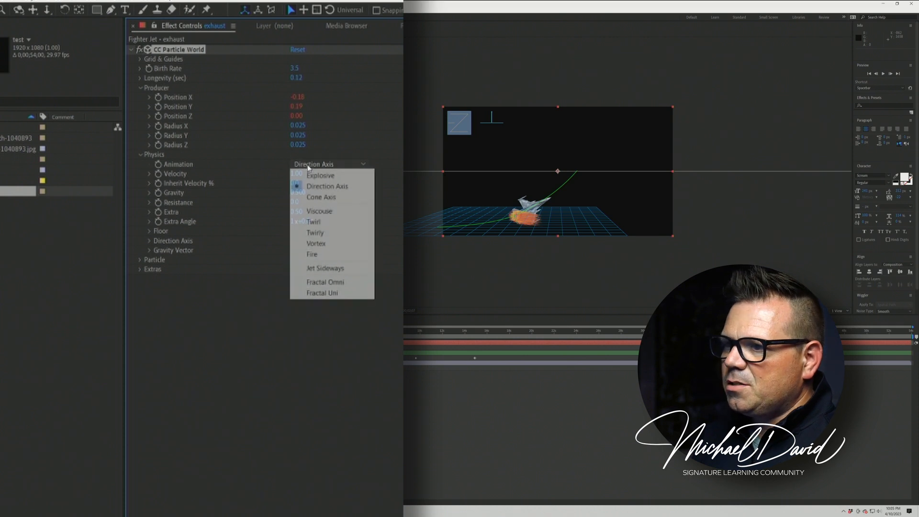
{"action": "left_click", "coordinate": [348, 269]}
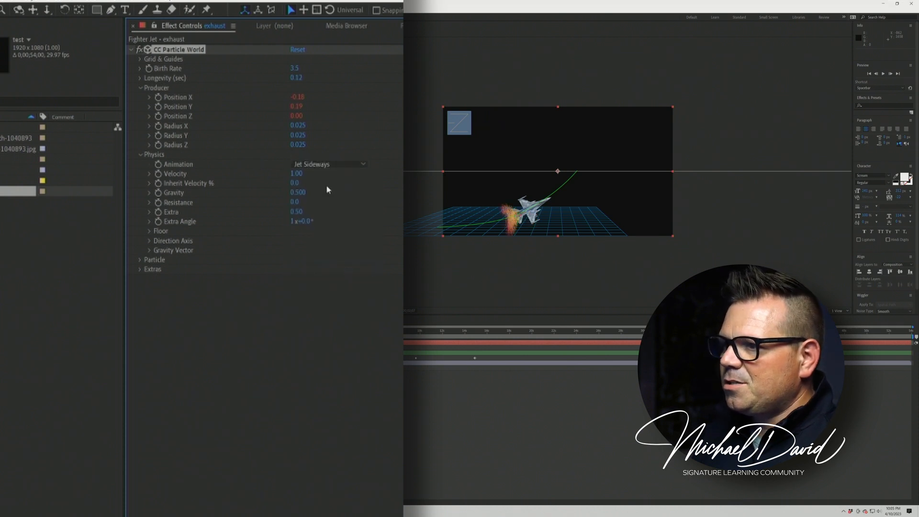
{"action": "left_click", "coordinate": [319, 166]}
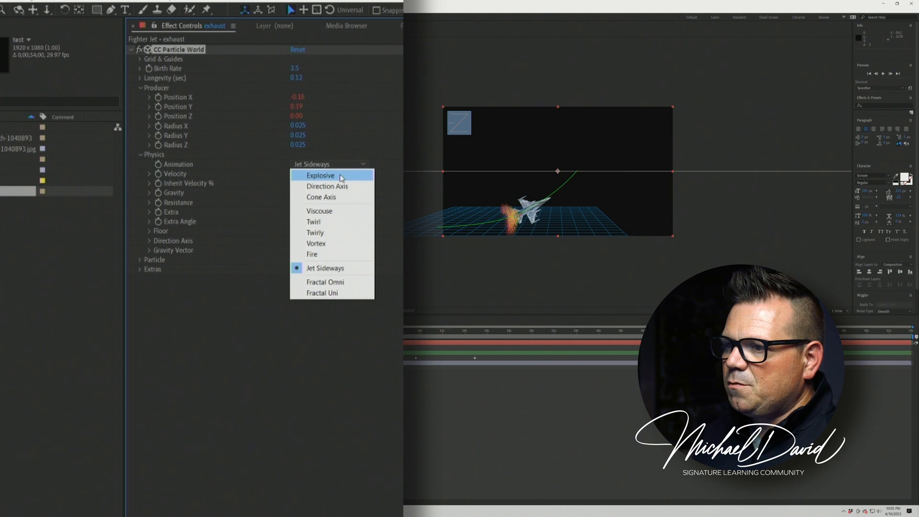
{"action": "left_click", "coordinate": [341, 178]}
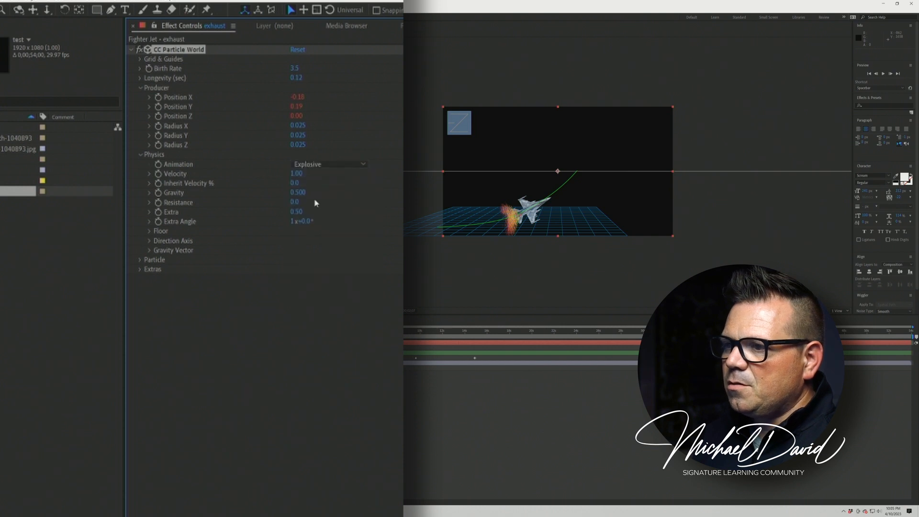
Narrow the particle producer by setting Radius X to 0.015 and Radius Y to 0.013.
{"action": "mouse_move", "coordinate": [299, 125]}
{"action": "left_mouse_down"}
{"action": "mouse_move", "coordinate": [344, 125]}
{"action": "mouse_move", "coordinate": [311, 124]}
{"action": "mouse_move", "coordinate": [279, 106]}
{"action": "mouse_move", "coordinate": [284, 115]}
{"action": "left_mouse_up"}
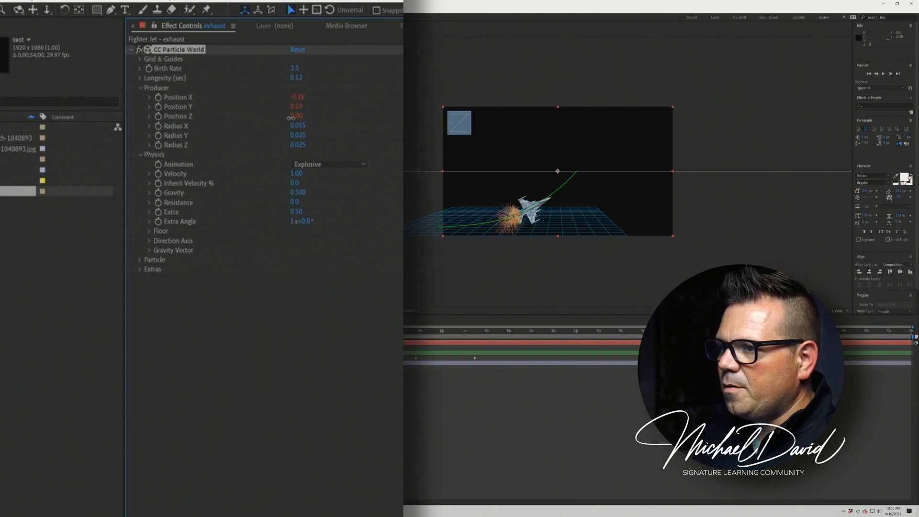
{"action": "left_click_drag", "start_coordinate": [290, 118], "coordinate": [293, 135]}
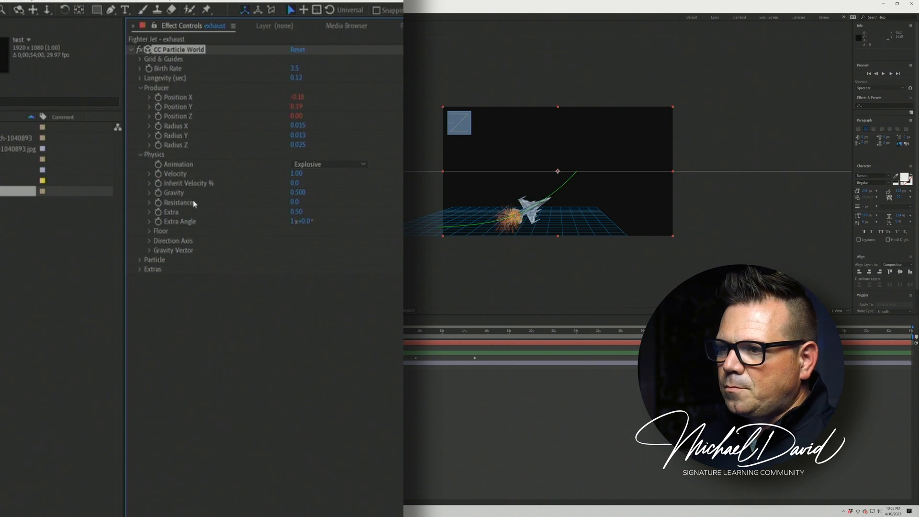
Set the particle physics to Velocity 0.30 and Gravity 0.070, with a Gravity X vector of 0.220.
{"action": "left_click_drag", "start_coordinate": [296, 174], "coordinate": [291, 218]}
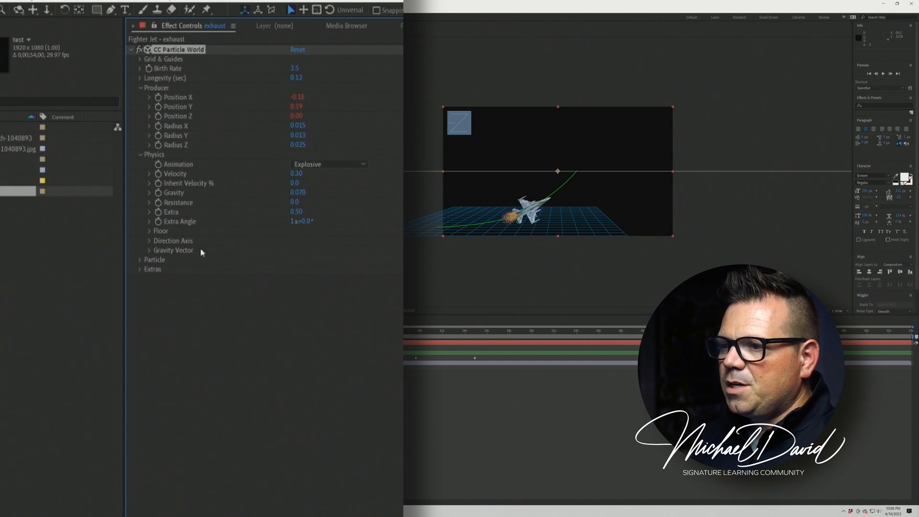
{"action": "left_click", "coordinate": [150, 251]}
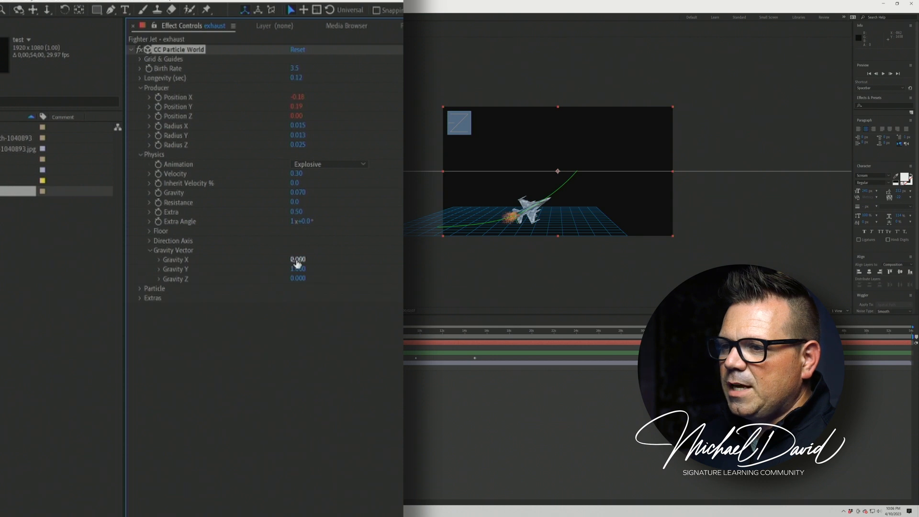
{"action": "mouse_move", "coordinate": [296, 263]}
{"action": "left_mouse_down"}
{"action": "mouse_move", "coordinate": [319, 260]}
{"action": "mouse_move", "coordinate": [301, 258]}
{"action": "left_mouse_up"}
Change the exhaust's particle type to Faded Sphere.
{"action": "left_click", "coordinate": [140, 288]}
{"action": "left_click", "coordinate": [300, 297]}
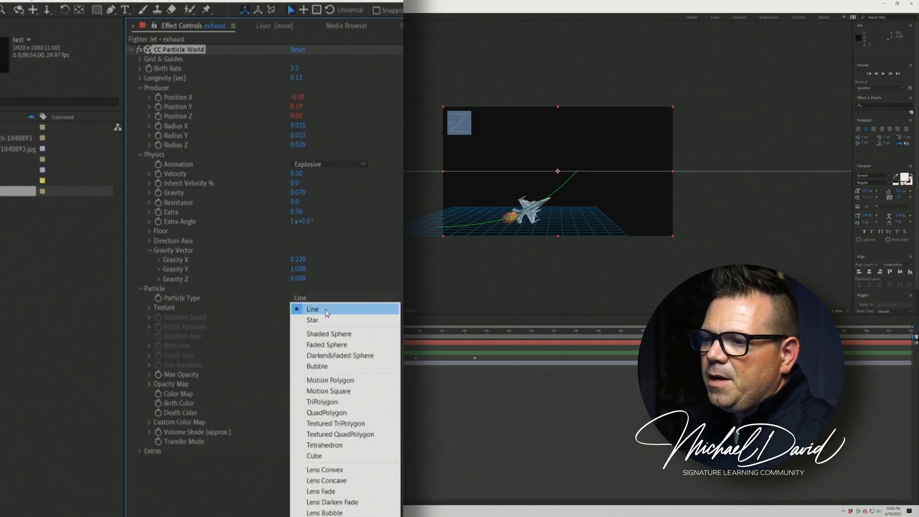
{"action": "left_click", "coordinate": [356, 344]}
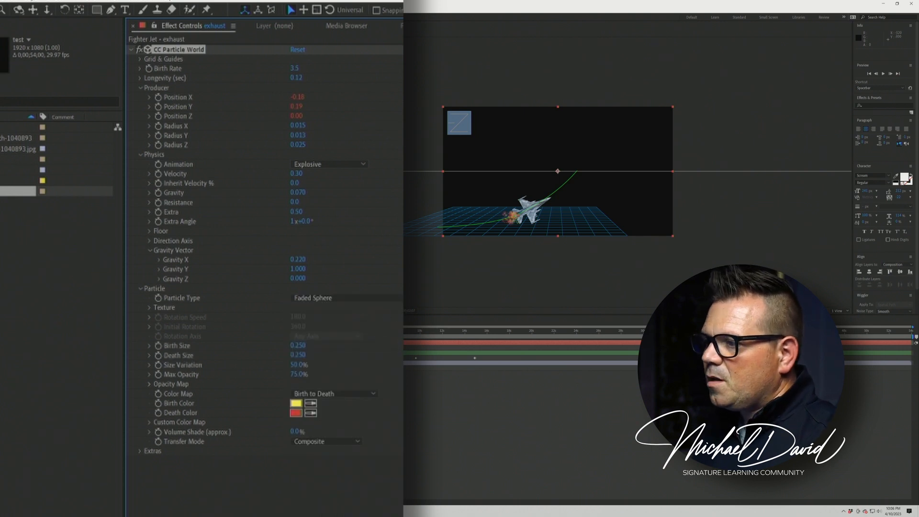
Shape the exhaust into a narrow trail with Birth Rate 82.0, Longevity 0.38 seconds and Velocity -0.02.
{"action": "left_click_drag", "start_coordinate": [295, 68], "coordinate": [397, 68]}
{"action": "left_click_drag", "start_coordinate": [293, 78], "coordinate": [335, 77]}
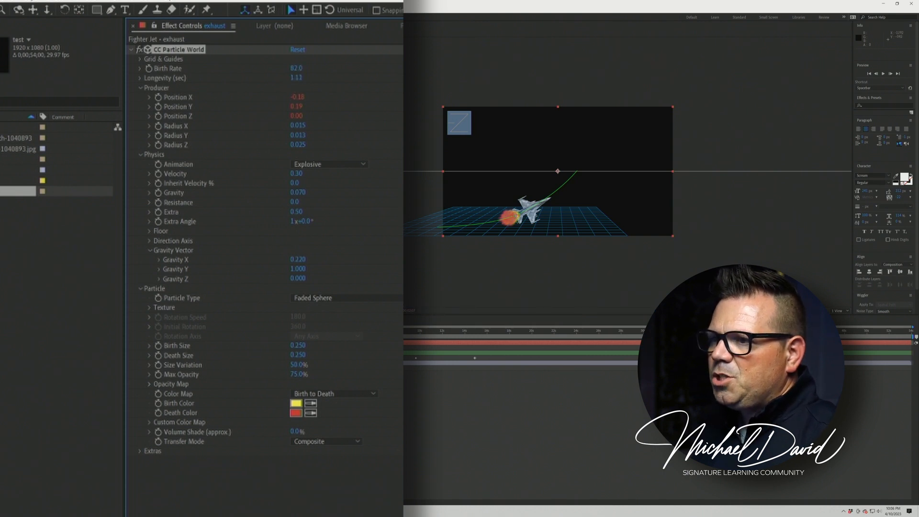
{"action": "left_click_drag", "start_coordinate": [387, 97], "coordinate": [346, 95]}
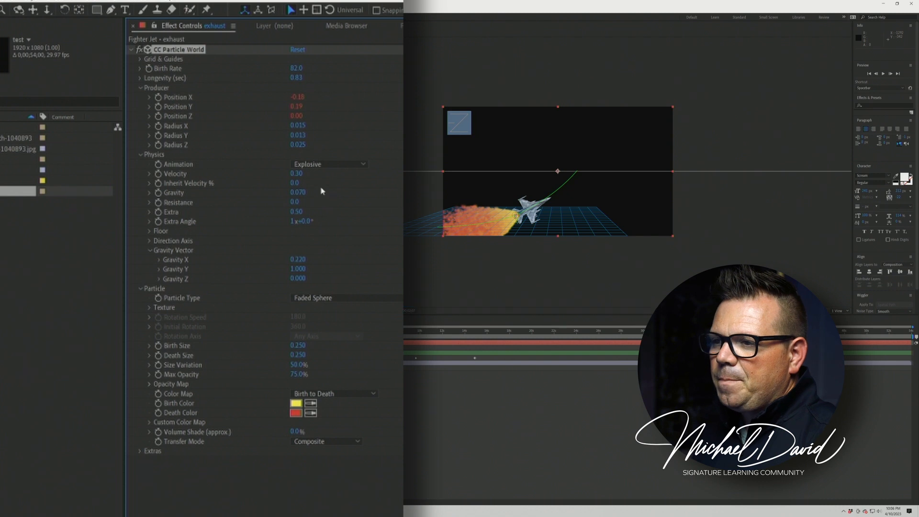
{"action": "left_click_drag", "start_coordinate": [307, 175], "coordinate": [283, 176]}
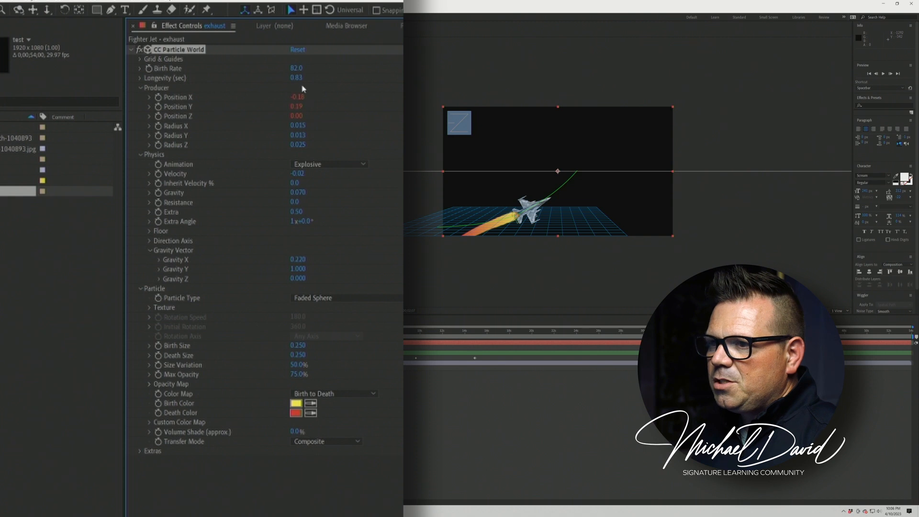
{"action": "left_click_drag", "start_coordinate": [298, 80], "coordinate": [271, 76]}
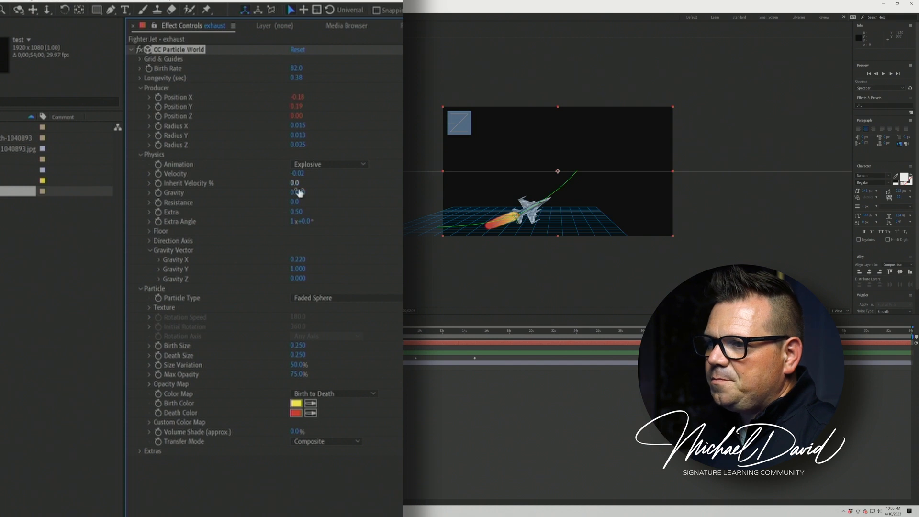
Set the particles' Birth Color to bright cyan, using the basic color swatch.
{"action": "left_click", "coordinate": [296, 403]}
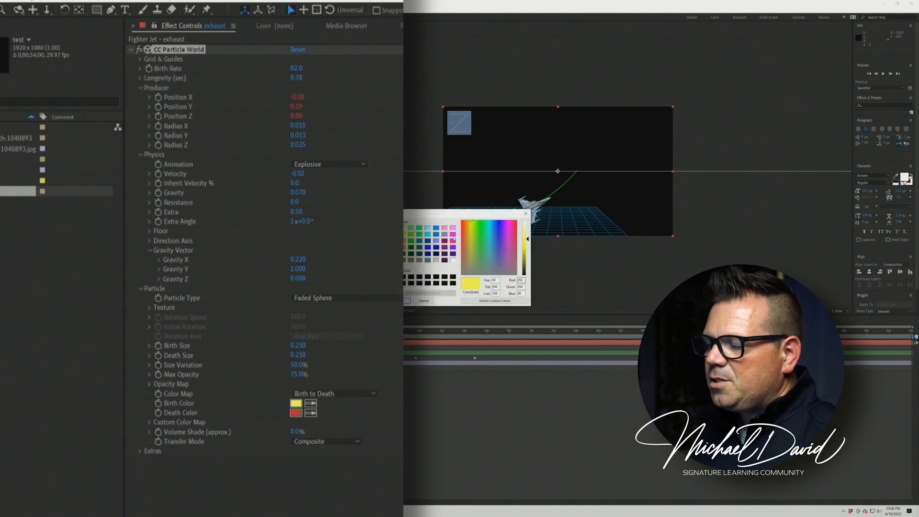
{"action": "left_click", "coordinate": [526, 268]}
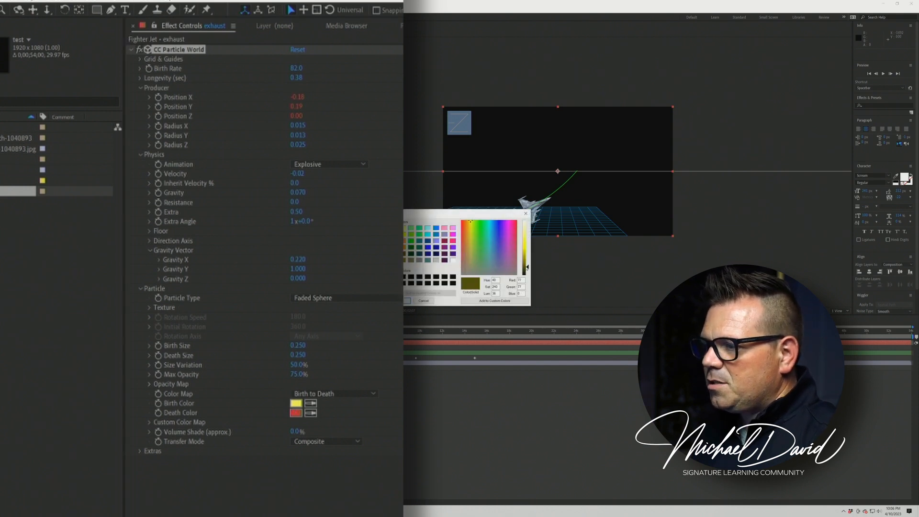
{"action": "left_click", "coordinate": [405, 248]}
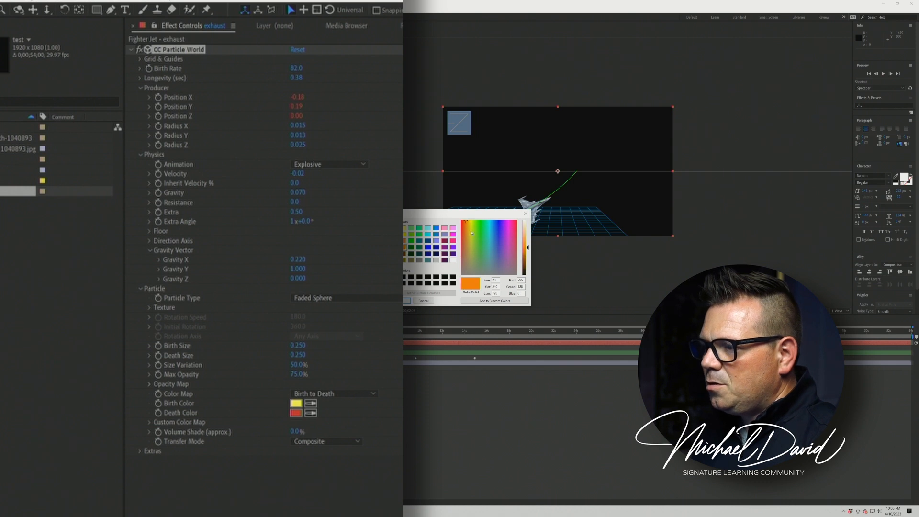
{"action": "left_click_drag", "start_coordinate": [525, 250], "coordinate": [444, 263]}
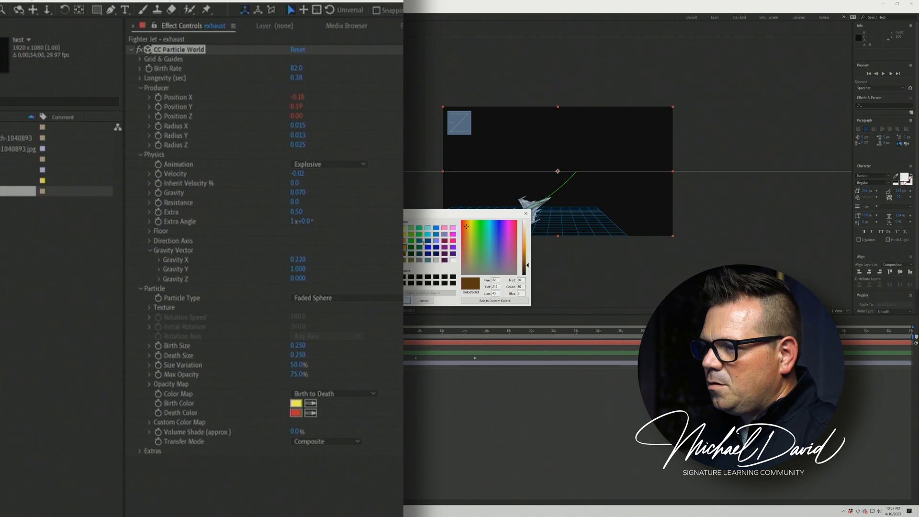
{"action": "left_click", "coordinate": [428, 247]}
{"action": "left_click", "coordinate": [428, 234]}
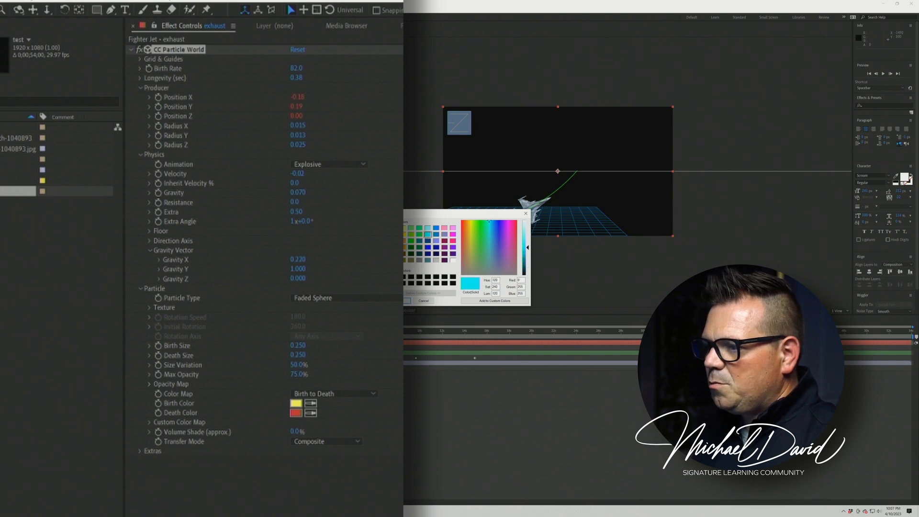
{"action": "left_click", "coordinate": [406, 300]}
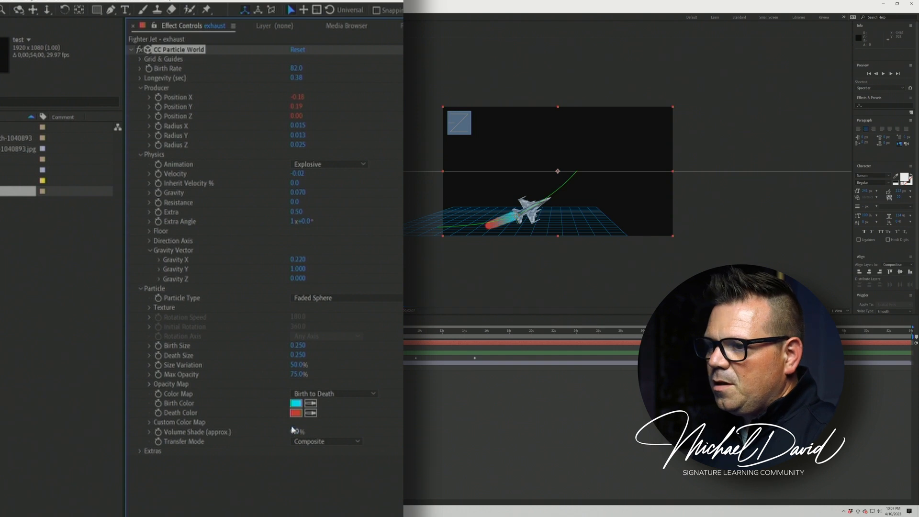
Set the particles' Death Color to light gray, using the basic color swatch.
{"action": "left_click", "coordinate": [295, 414]}
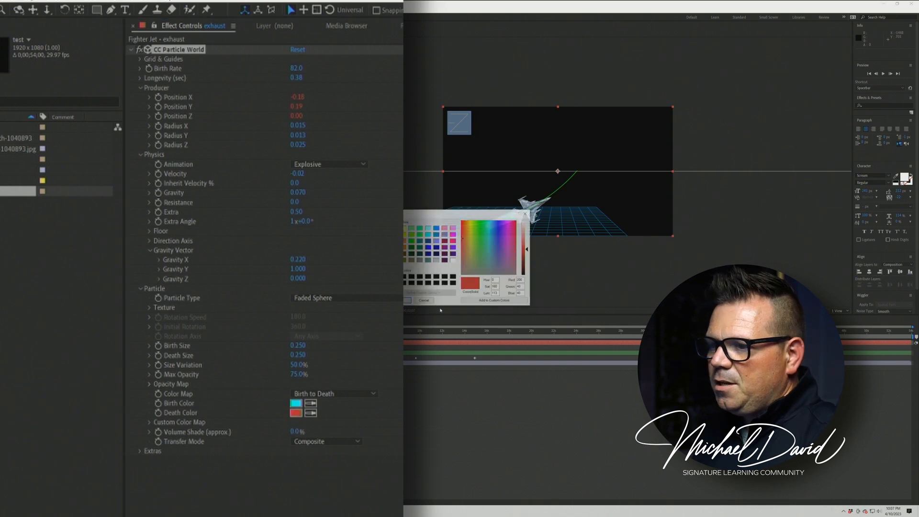
{"action": "left_click", "coordinate": [437, 261]}
{"action": "left_click", "coordinate": [406, 300]}
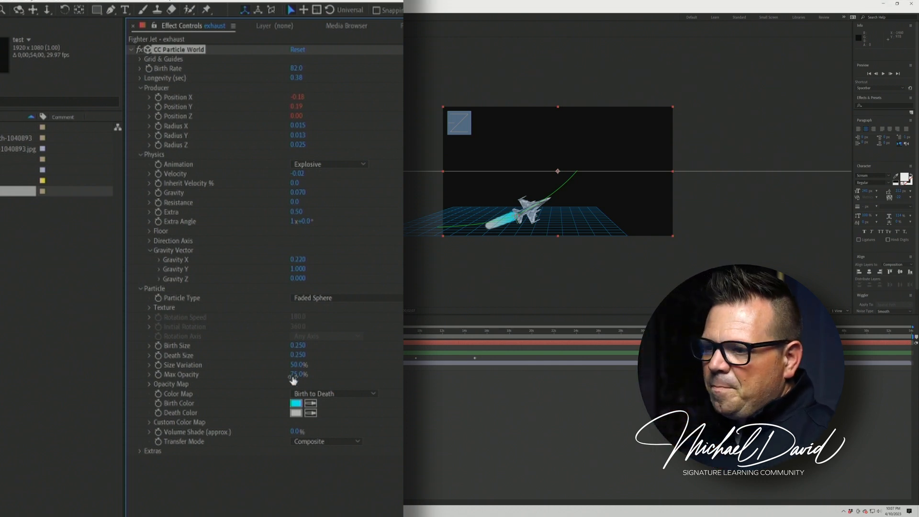
Set the particles' Birth Size to 0.060, Death Size to 1.530, Size Variation to 18.0%, Max Opacity to 43.0% and Volume Shade to 20.0%.
{"action": "left_click_drag", "start_coordinate": [283, 373], "coordinate": [366, 353]}
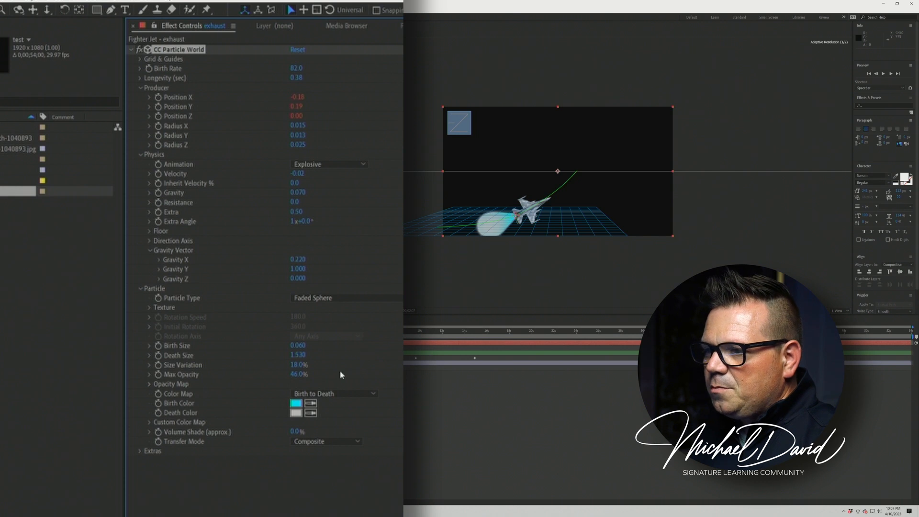
{"action": "left_click_drag", "start_coordinate": [296, 375], "coordinate": [294, 380]}
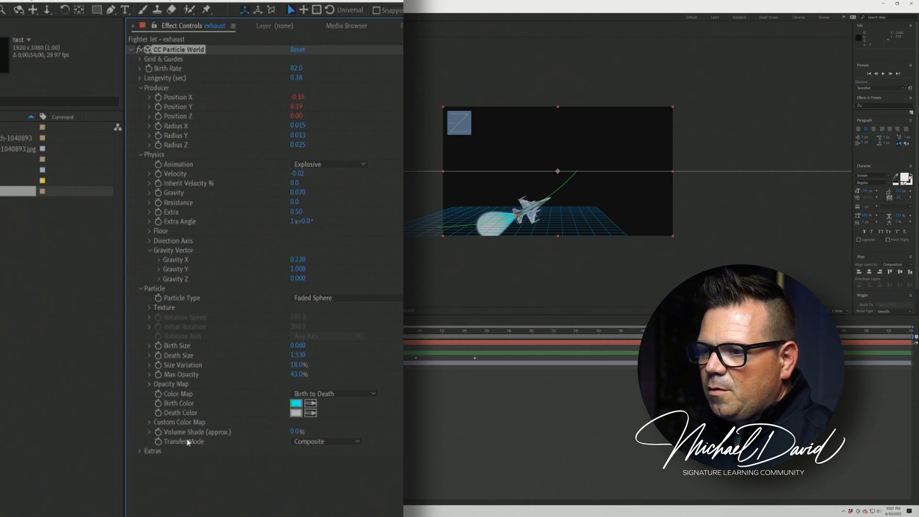
{"action": "left_click_drag", "start_coordinate": [300, 432], "coordinate": [313, 433]}
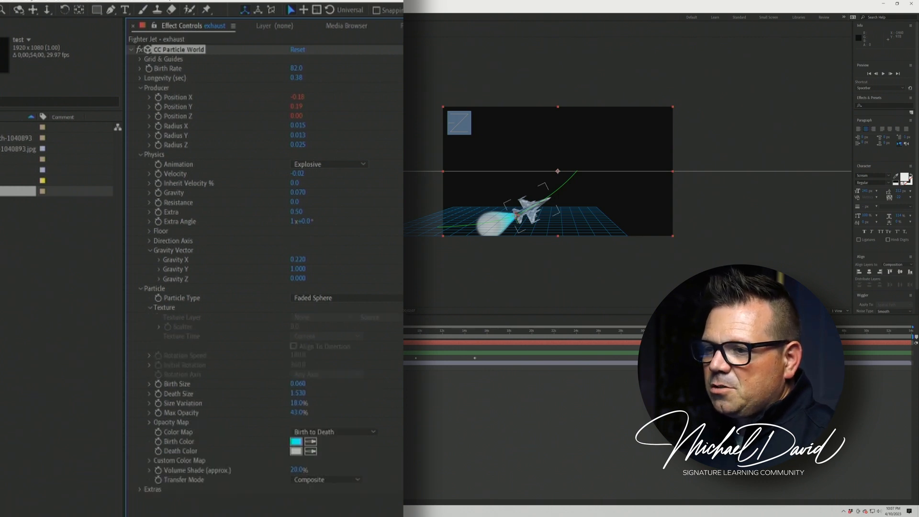
Redraw the end of the Opacity Map so particles fade toward death, and set Volume Shade to 7.0%.
{"action": "left_click", "coordinate": [150, 307]}
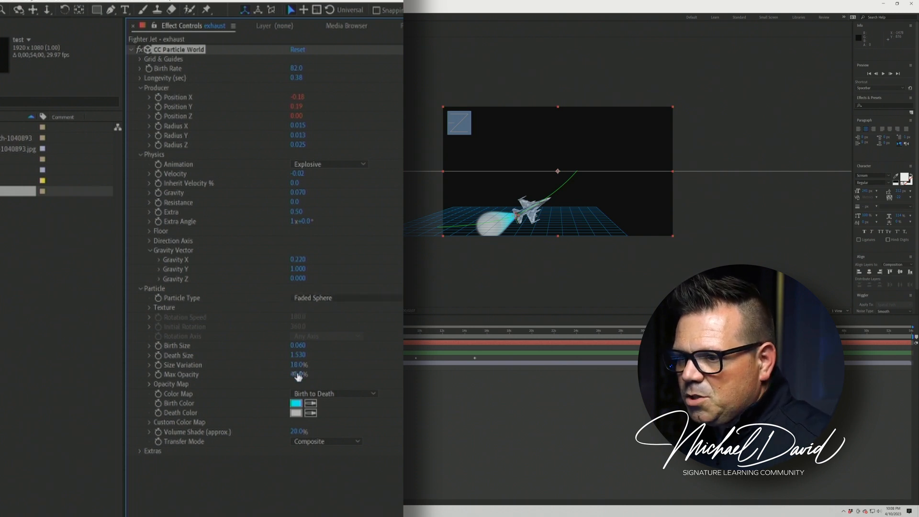
{"action": "left_click", "coordinate": [150, 385]}
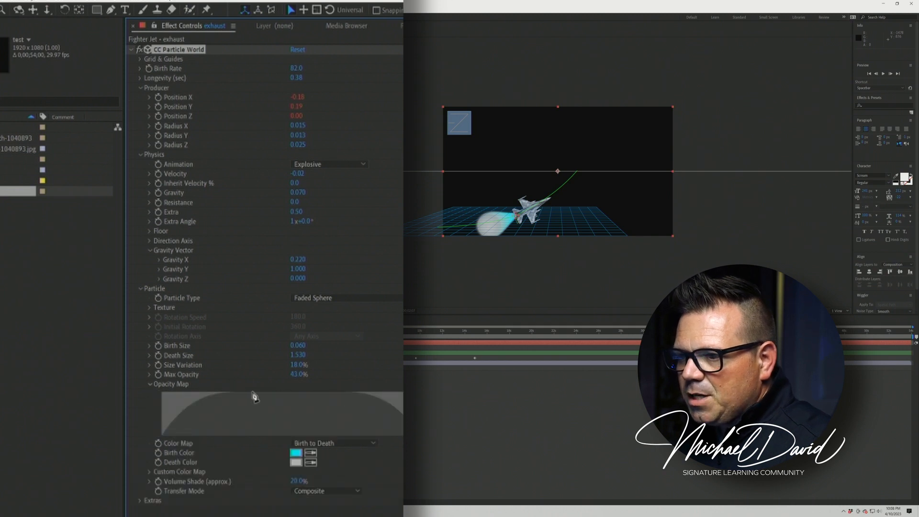
{"action": "left_click_drag", "start_coordinate": [300, 392], "coordinate": [402, 431]}
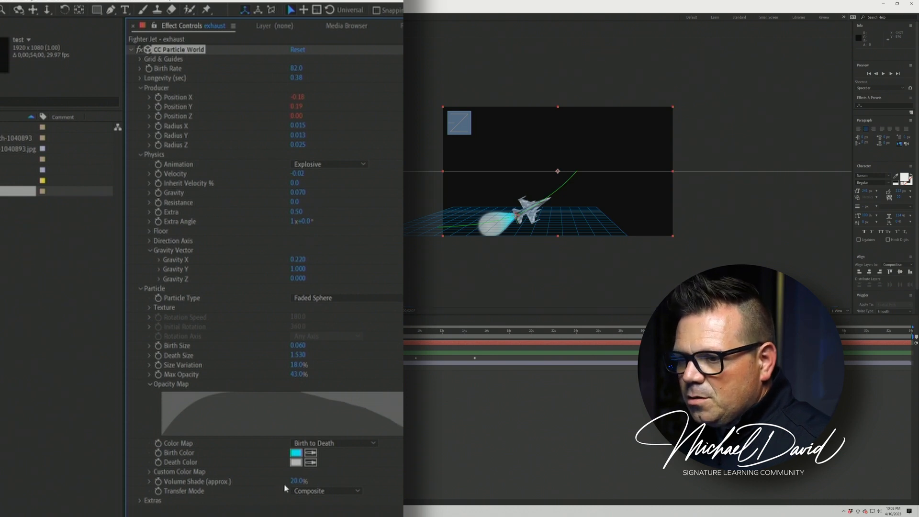
{"action": "left_click_drag", "start_coordinate": [299, 482], "coordinate": [290, 484]}
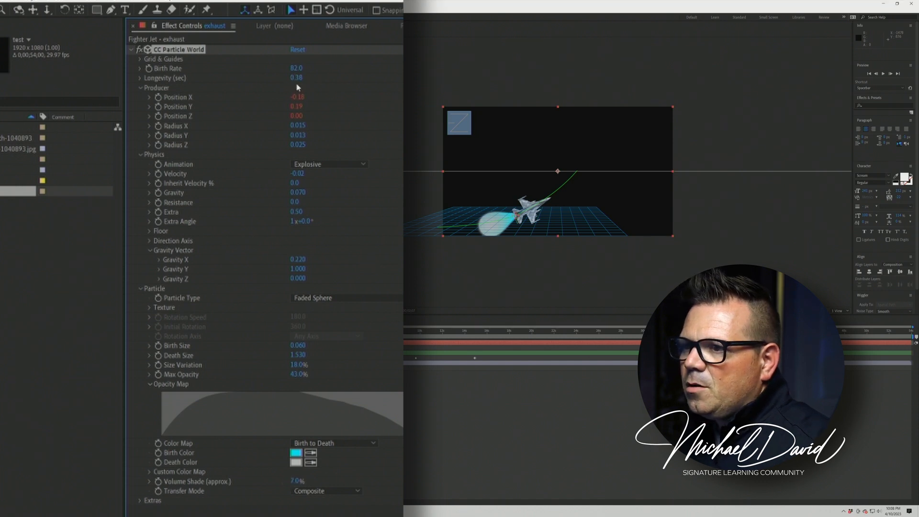
Try a Longevity of 0.52 seconds with the Vortex and Fractal Omni animation types, and preview the flight from the start.
{"action": "left_click_drag", "start_coordinate": [297, 77], "coordinate": [317, 89]}
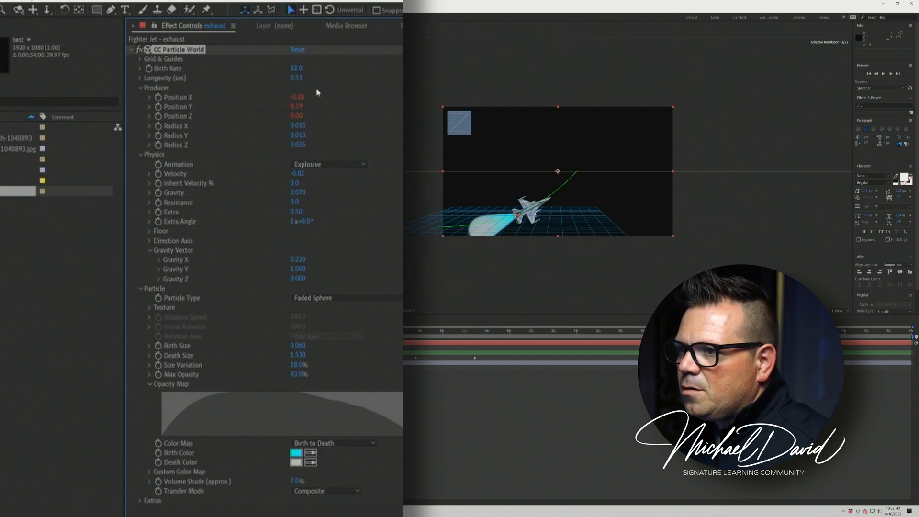
{"action": "left_click", "coordinate": [325, 170]}
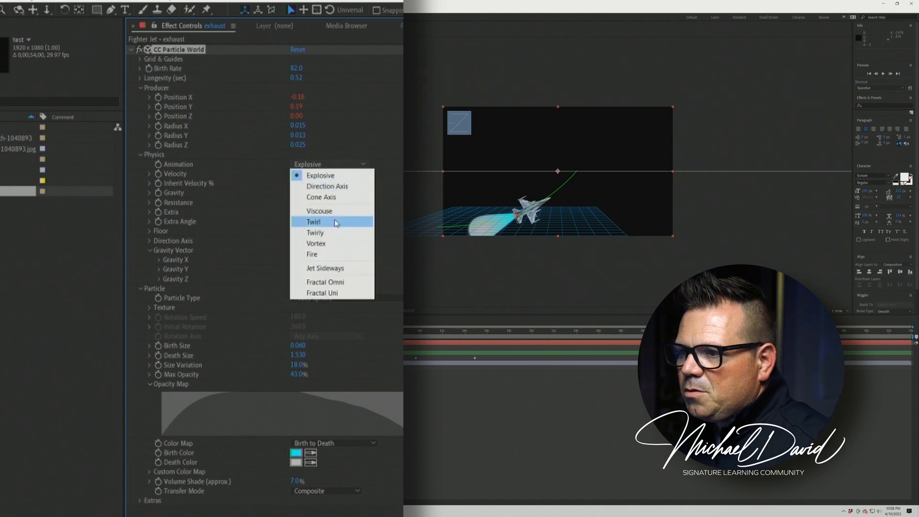
{"action": "left_click", "coordinate": [330, 244]}
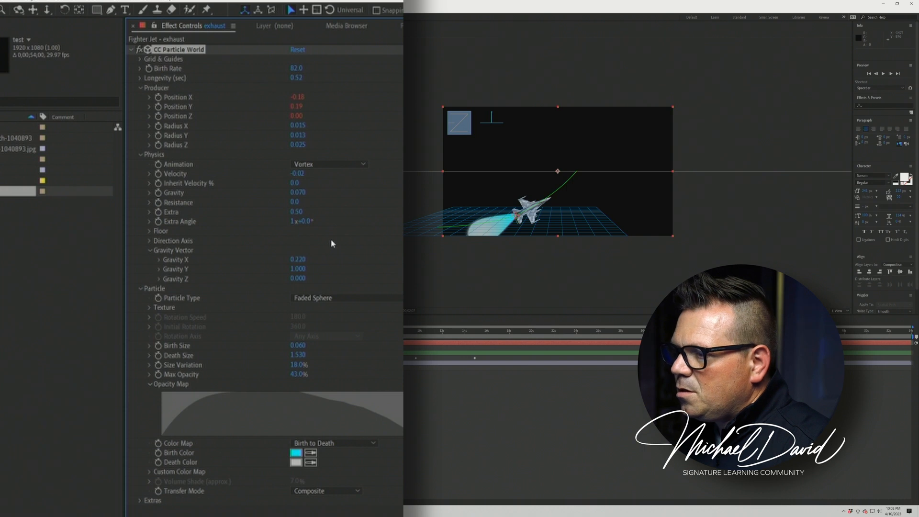
{"action": "left_click", "coordinate": [335, 165]}
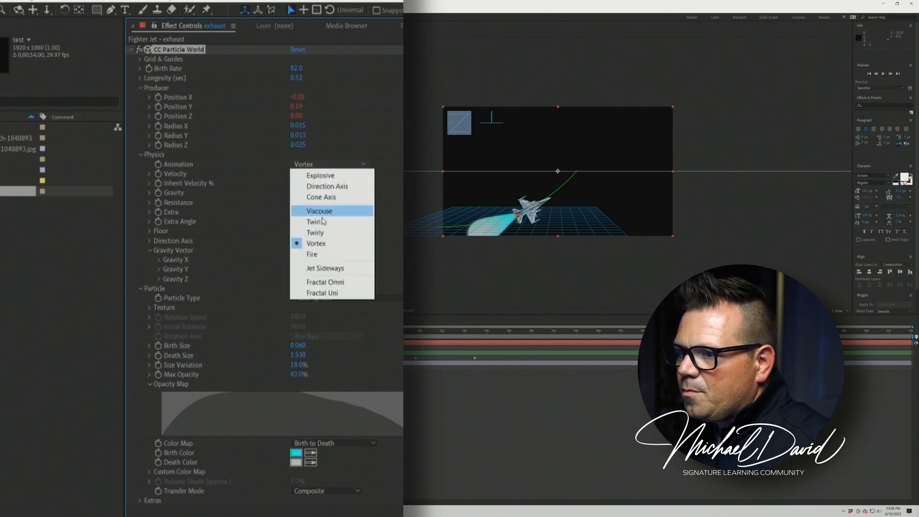
{"action": "left_click", "coordinate": [329, 282]}
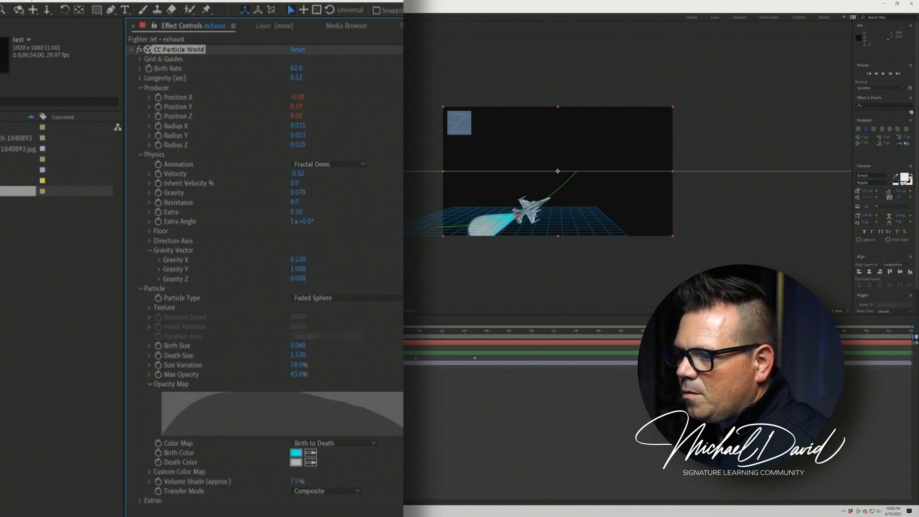
{"action": "key", "text": "Home"}
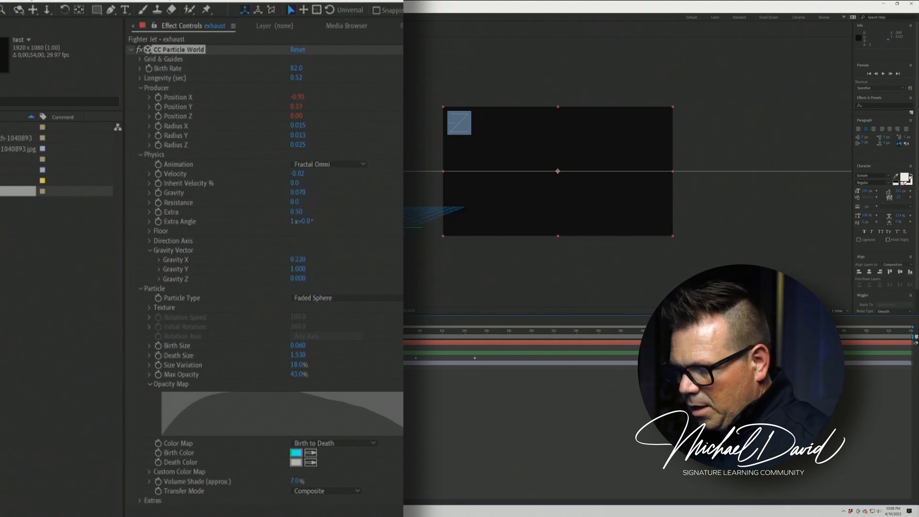
{"action": "key", "text": "space"}
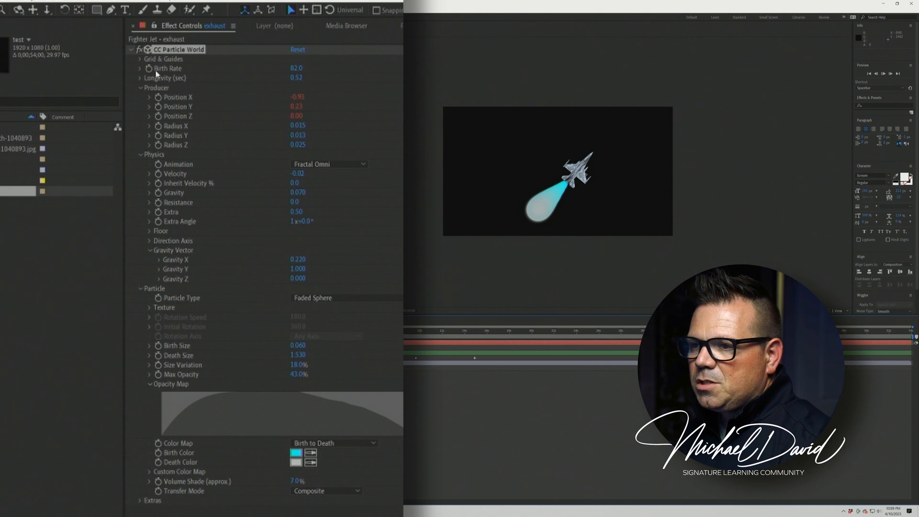
Shorten the exhaust with Longevity 0.30 seconds and Birth Rate 6.9, using the Explosive animation type.
{"action": "left_click_drag", "start_coordinate": [294, 79], "coordinate": [210, 68]}
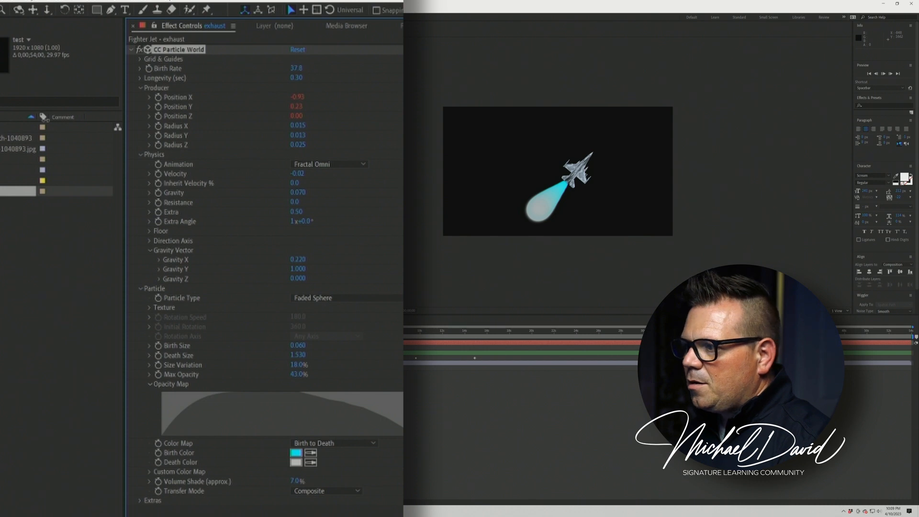
{"action": "left_click_drag", "start_coordinate": [293, 68], "coordinate": [334, 72]}
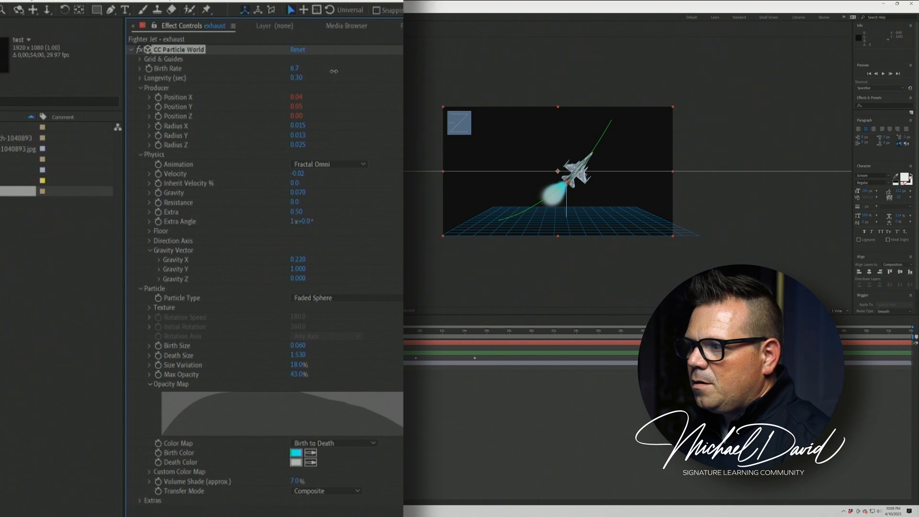
{"action": "left_click", "coordinate": [335, 164]}
{"action": "left_click", "coordinate": [325, 176]}
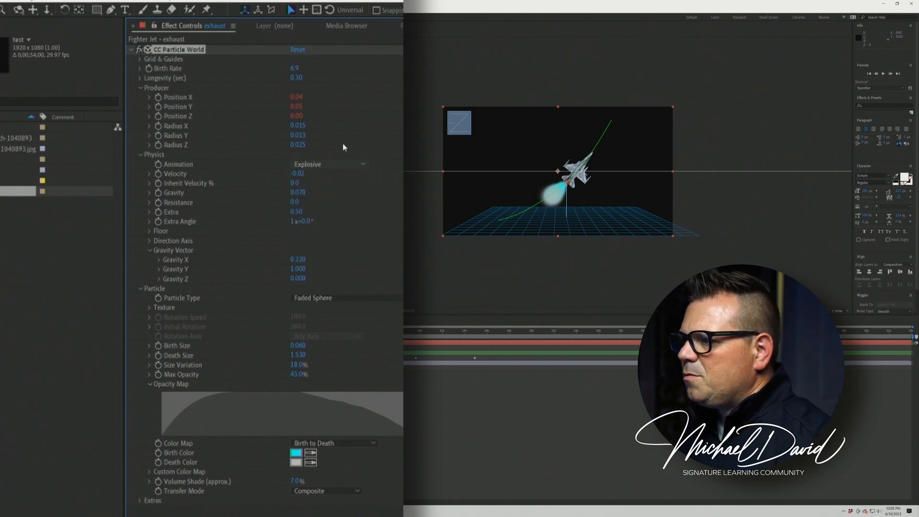
Change the exhaust's particle type to Shaded Sphere.
{"action": "left_click", "coordinate": [351, 296]}
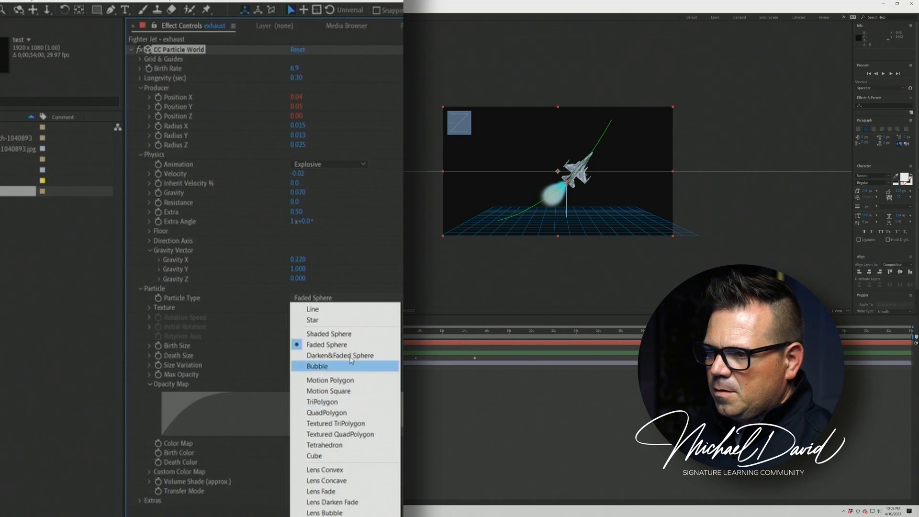
{"action": "left_click", "coordinate": [345, 334]}
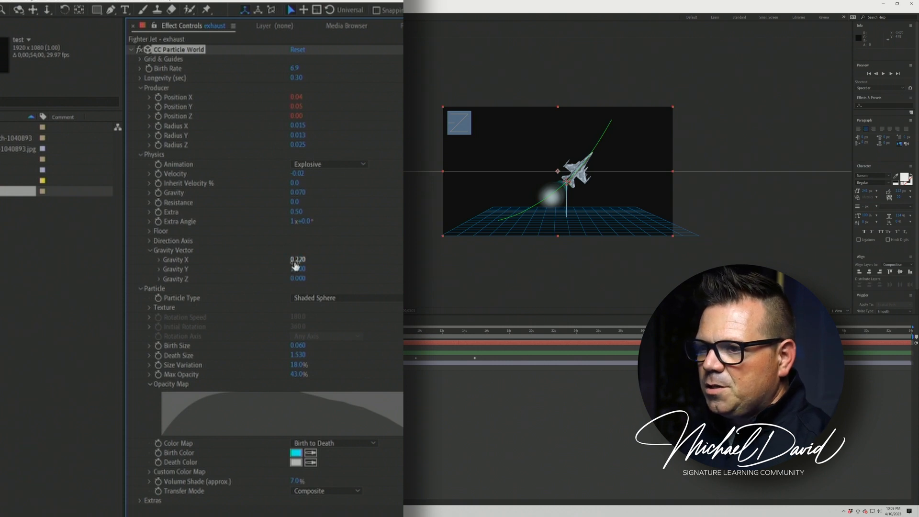
Set the exhaust physics to Gravity X 0.990, Gravity -0.120, Resistance 2.9, Velocity 0.33 and Inherit Velocity -273.0%.
{"action": "left_click_drag", "start_coordinate": [296, 264], "coordinate": [362, 259]}
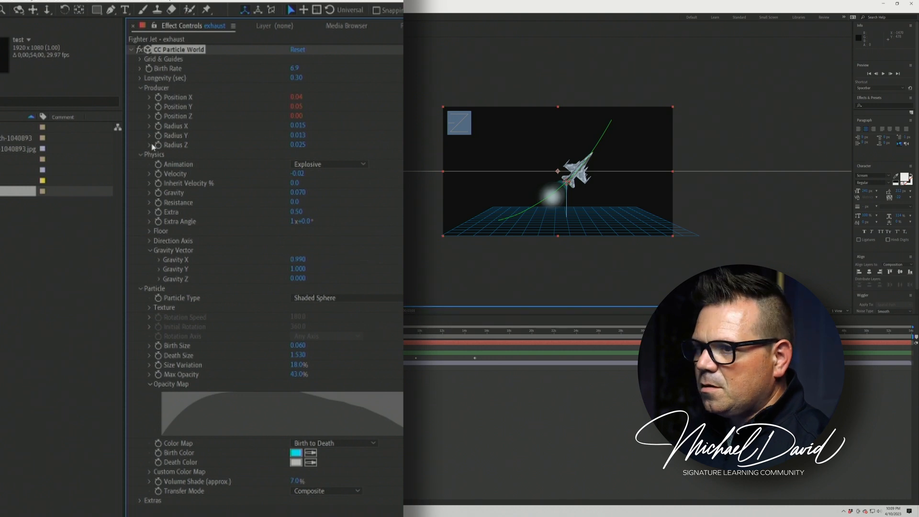
{"action": "mouse_move", "coordinate": [297, 193]}
{"action": "left_mouse_down"}
{"action": "mouse_move", "coordinate": [366, 186]}
{"action": "mouse_move", "coordinate": [289, 196]}
{"action": "left_mouse_up"}
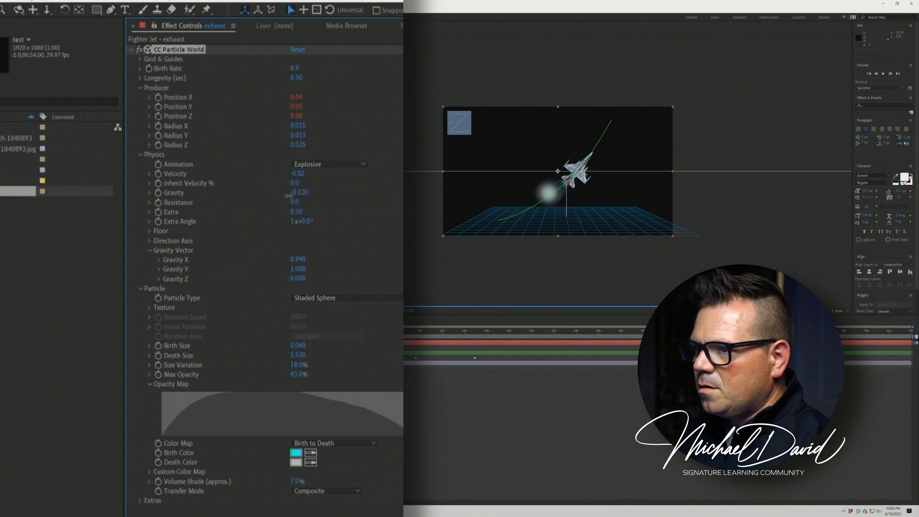
{"action": "left_click_drag", "start_coordinate": [295, 203], "coordinate": [317, 209]}
{"action": "mouse_move", "coordinate": [297, 173]}
{"action": "left_mouse_down"}
{"action": "mouse_move", "coordinate": [352, 174]}
{"action": "mouse_move", "coordinate": [314, 177]}
{"action": "left_mouse_up"}
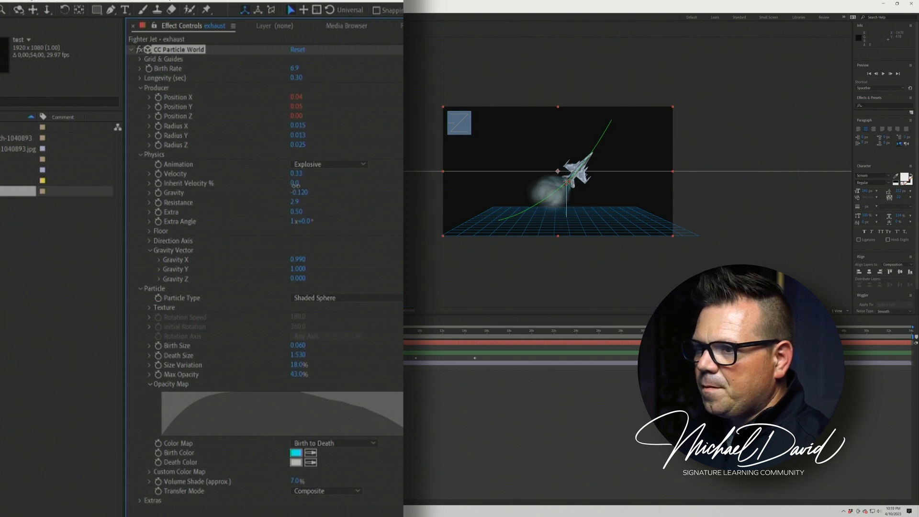
{"action": "left_click_drag", "start_coordinate": [363, 187], "coordinate": [275, 206]}
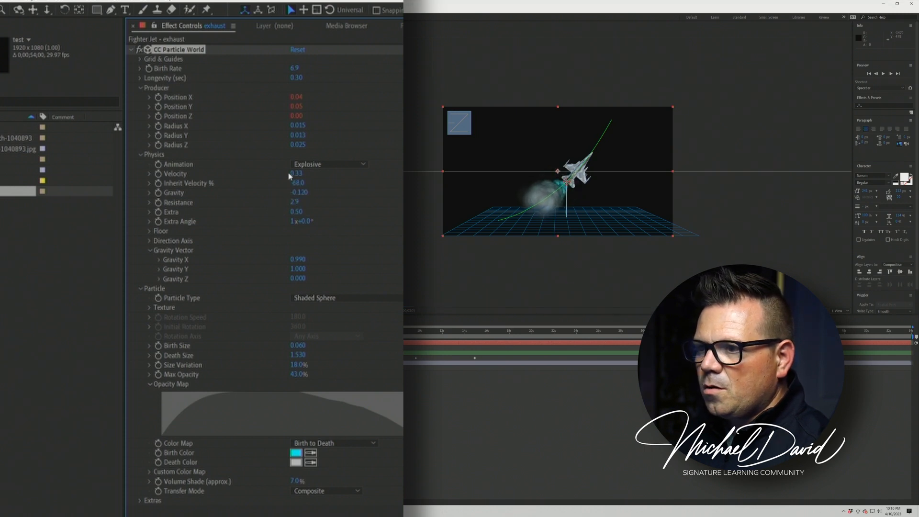
{"action": "left_click_drag", "start_coordinate": [297, 183], "coordinate": [195, 196]}
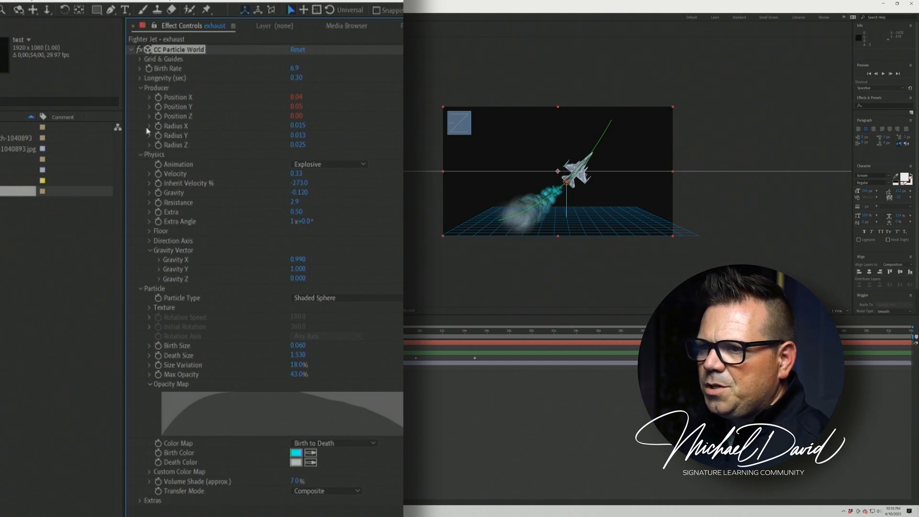
Turn off the Grid, Position and Horizon guides of the exhaust effect.
{"action": "left_click", "coordinate": [140, 58]}
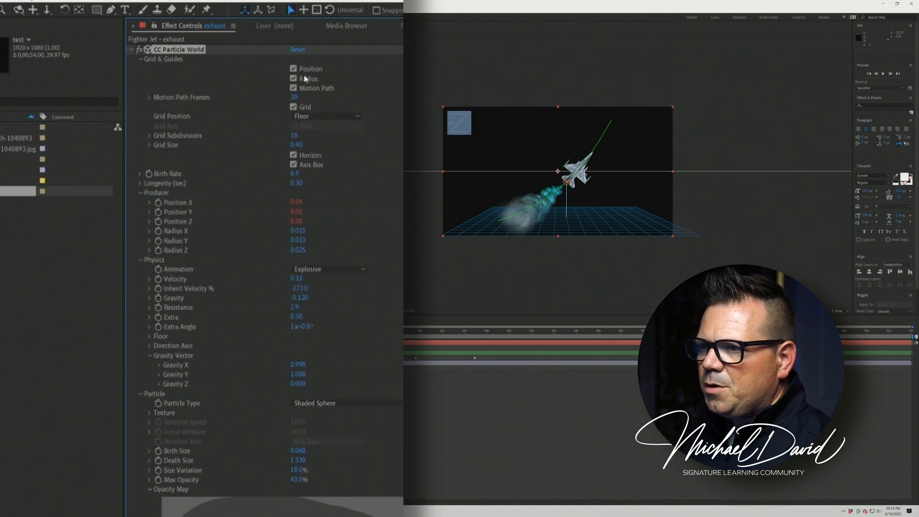
{"action": "left_click", "coordinate": [293, 106]}
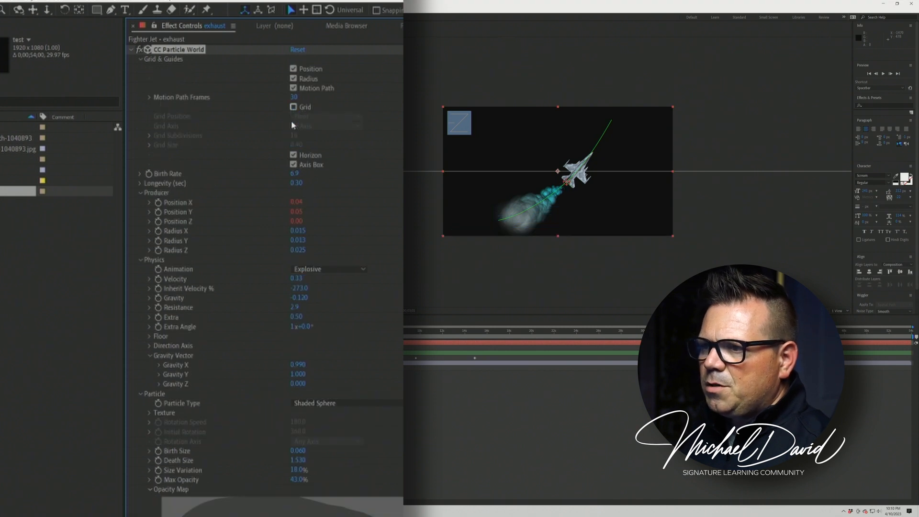
{"action": "left_click", "coordinate": [293, 69]}
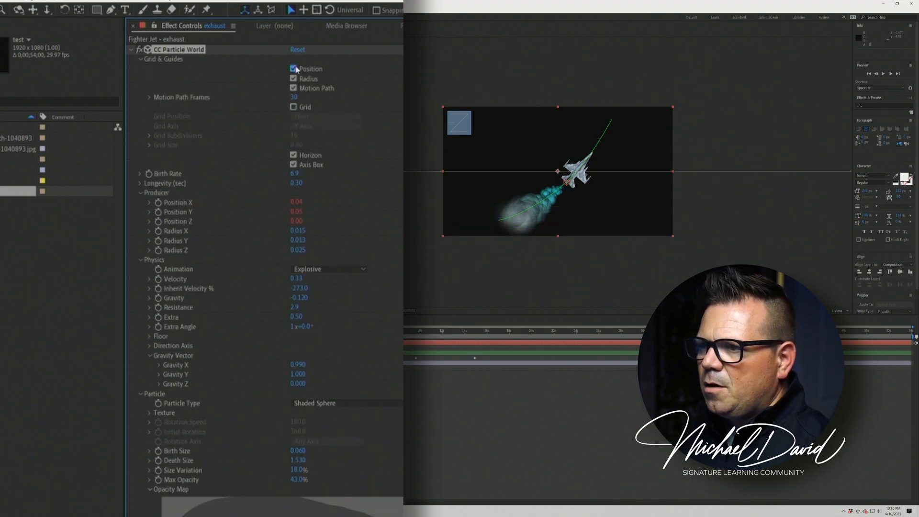
{"action": "left_click", "coordinate": [294, 154]}
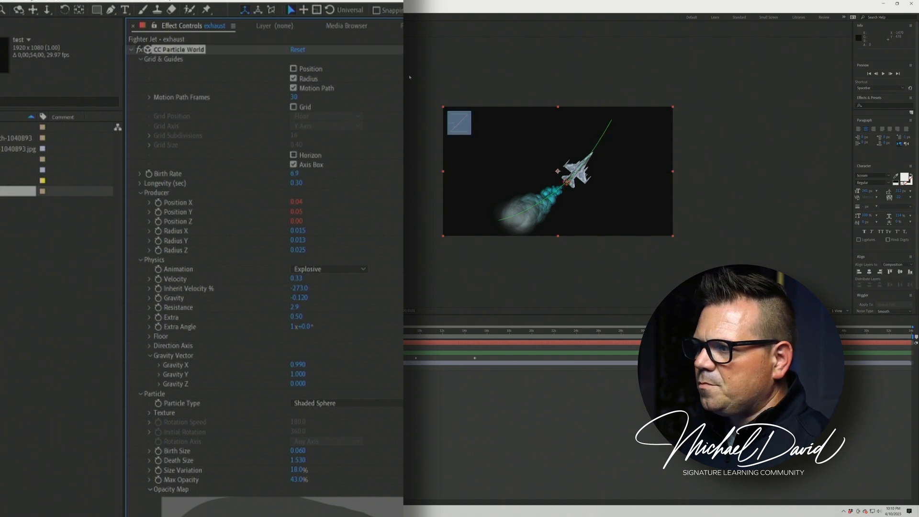
Preview the jet's flight with the smoky exhaust and deselect everything.
{"action": "left_click_drag", "start_coordinate": [341, 330], "coordinate": [308, 331]}
{"action": "key", "text": "space"}
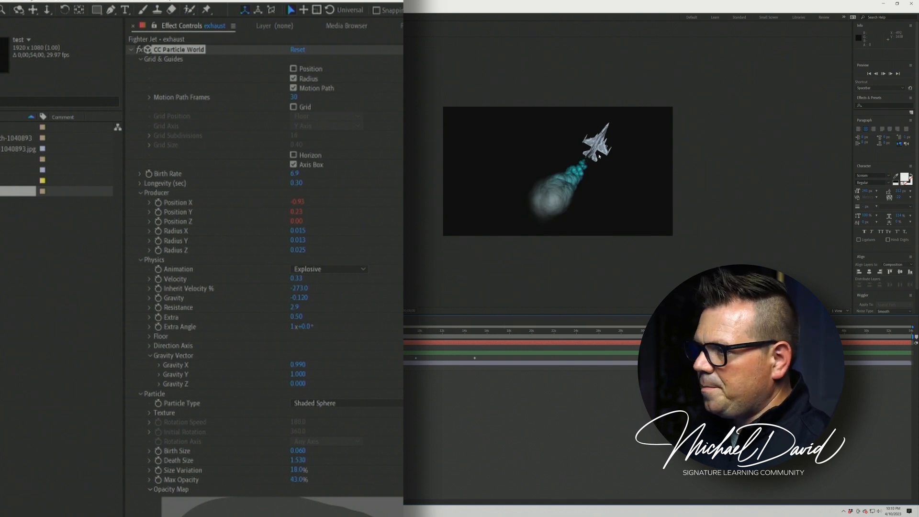
{"action": "key", "text": "F2"}
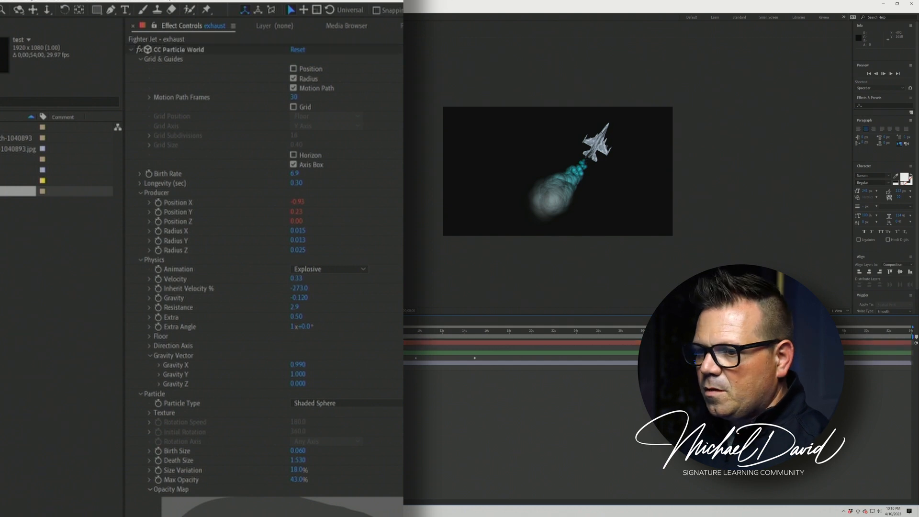
Duplicate the exhaust layer in the timeline.
{"action": "left_click", "coordinate": [522, 343]}
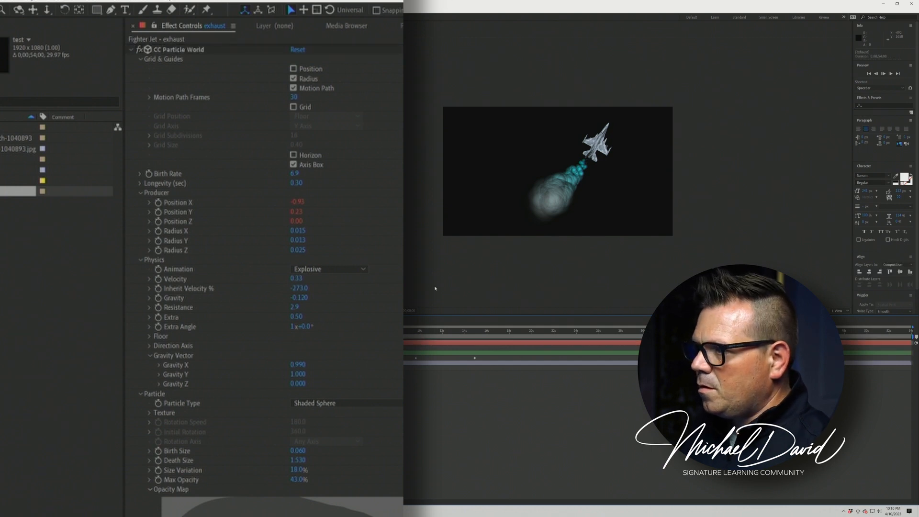
{"action": "key", "text": "F2"}
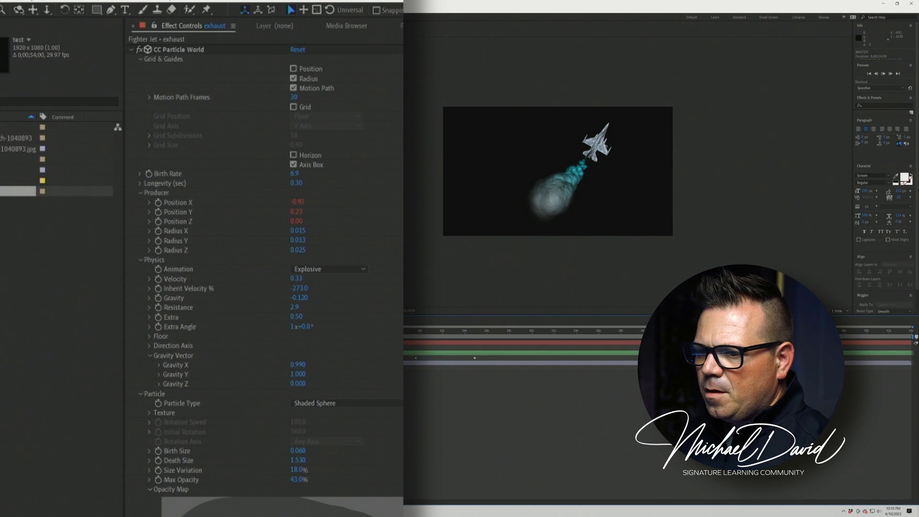
{"action": "left_click", "coordinate": [521, 352]}
{"action": "left_click", "coordinate": [522, 343]}
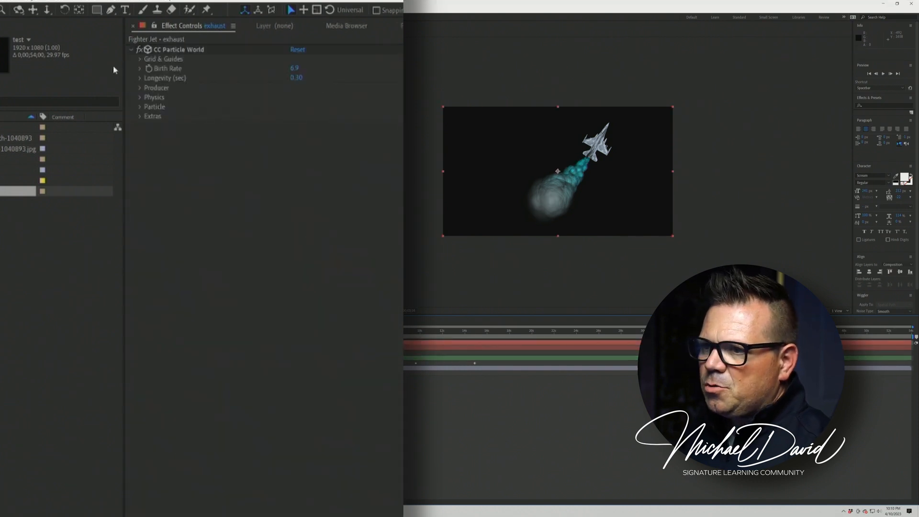
Recolor the duplicated exhaust's particles with an orange Birth Color and a dark blue Death Color.
{"action": "left_click", "coordinate": [139, 107]}
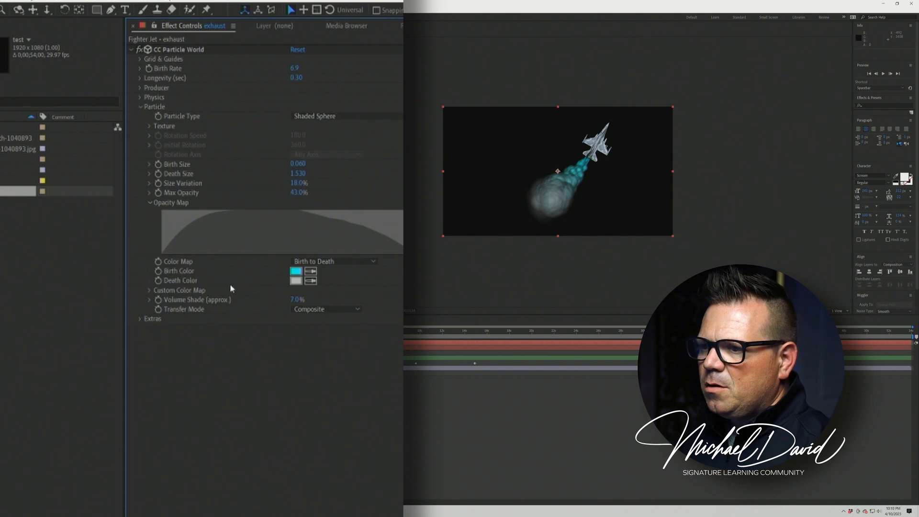
{"action": "left_click", "coordinate": [296, 271]}
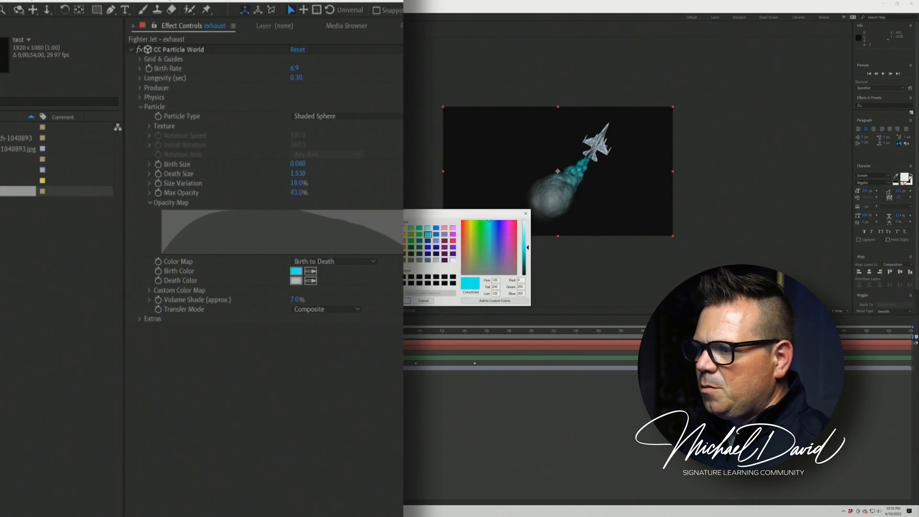
{"action": "left_click", "coordinate": [404, 247]}
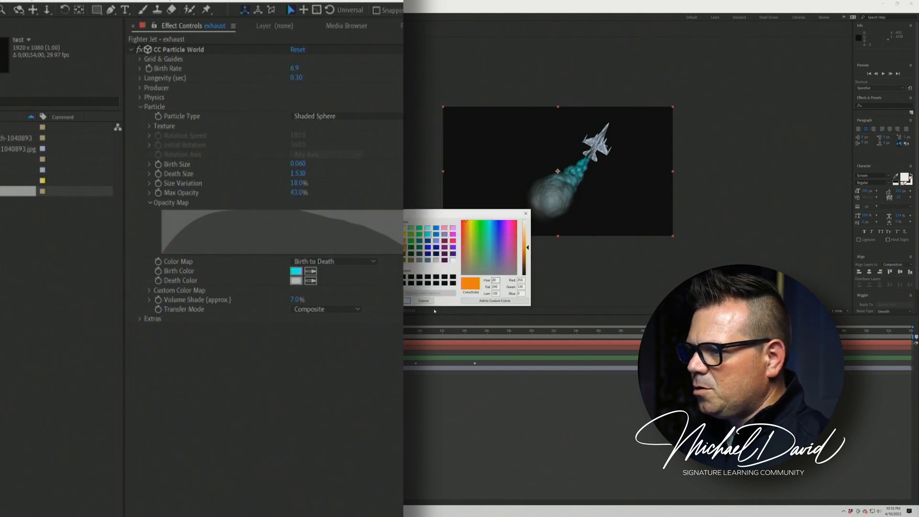
{"action": "left_click", "coordinate": [407, 301]}
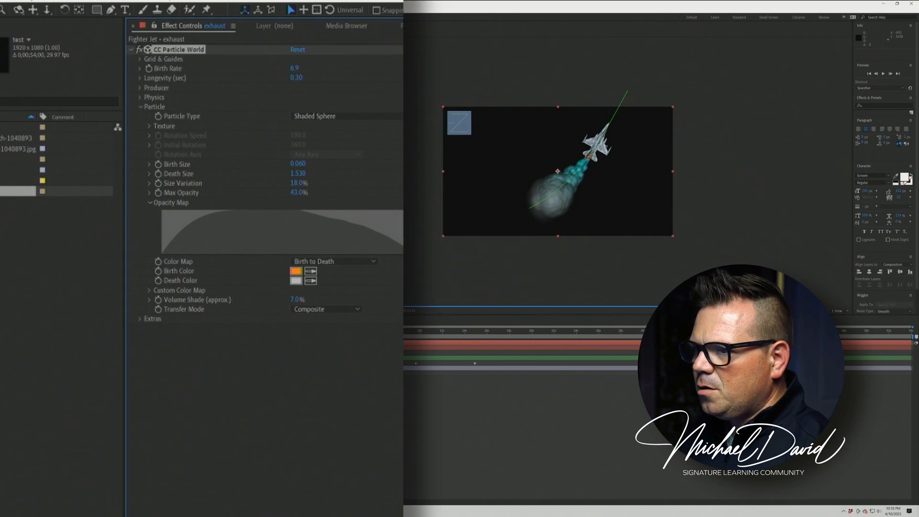
{"action": "left_click", "coordinate": [296, 280]}
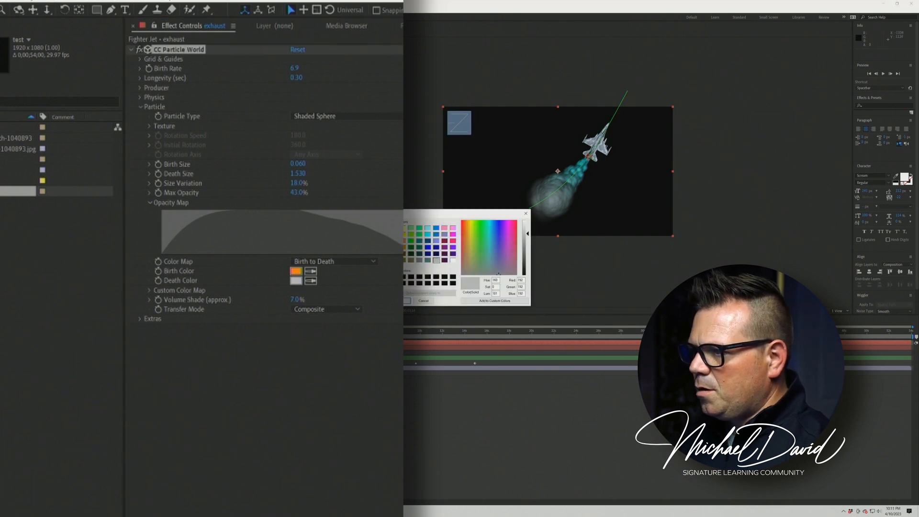
{"action": "left_click", "coordinate": [395, 241]}
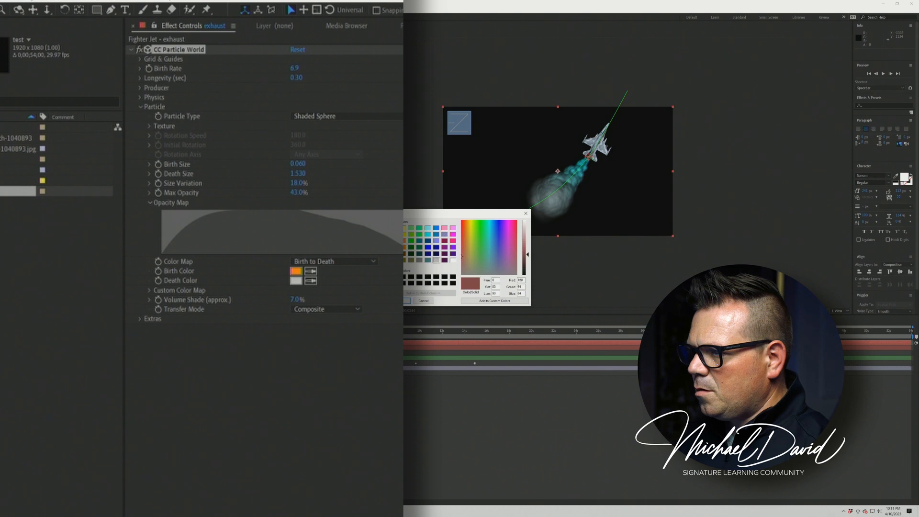
{"action": "left_click", "coordinate": [437, 248]}
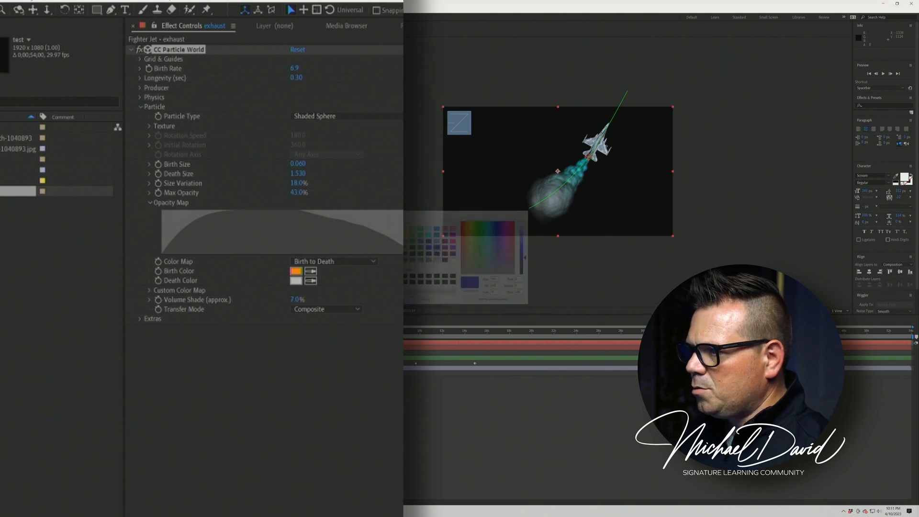
{"action": "left_click", "coordinate": [407, 301]}
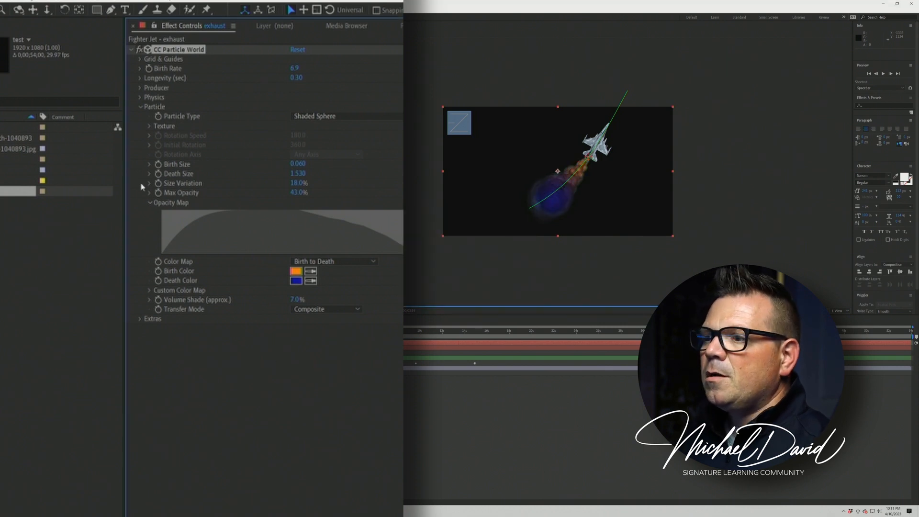
Set the duplicate exhaust's Birth Rate to 2.5, Longevity to 0.10 and Producer Radius X to 0.009.
{"action": "left_click_drag", "start_coordinate": [296, 68], "coordinate": [278, 72]}
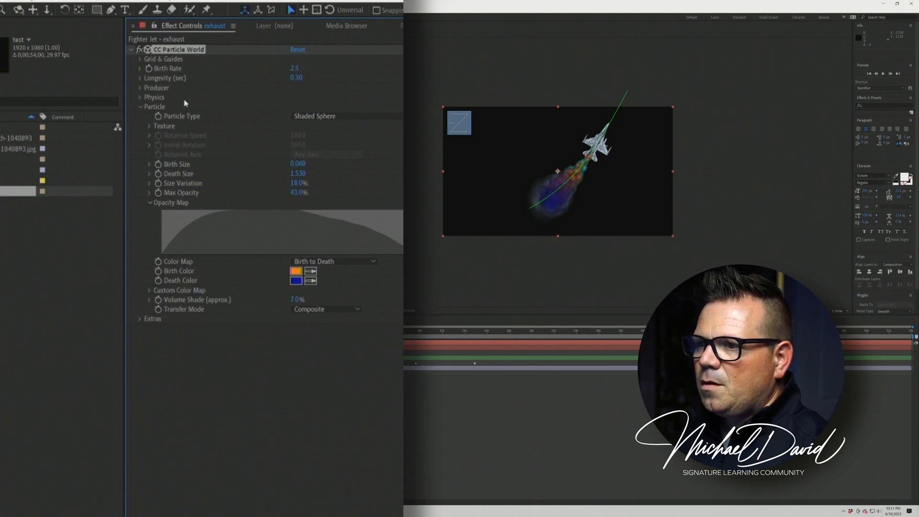
{"action": "left_click_drag", "start_coordinate": [270, 77], "coordinate": [264, 79]}
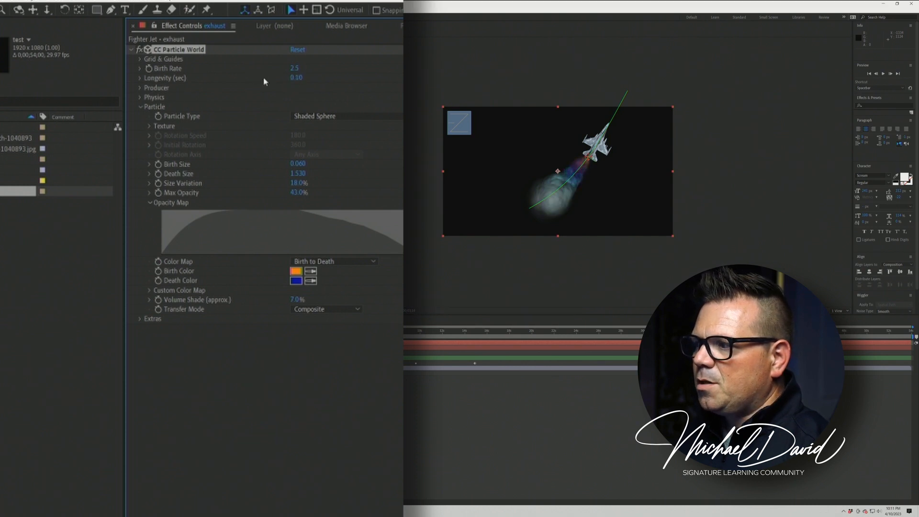
{"action": "left_click", "coordinate": [140, 98]}
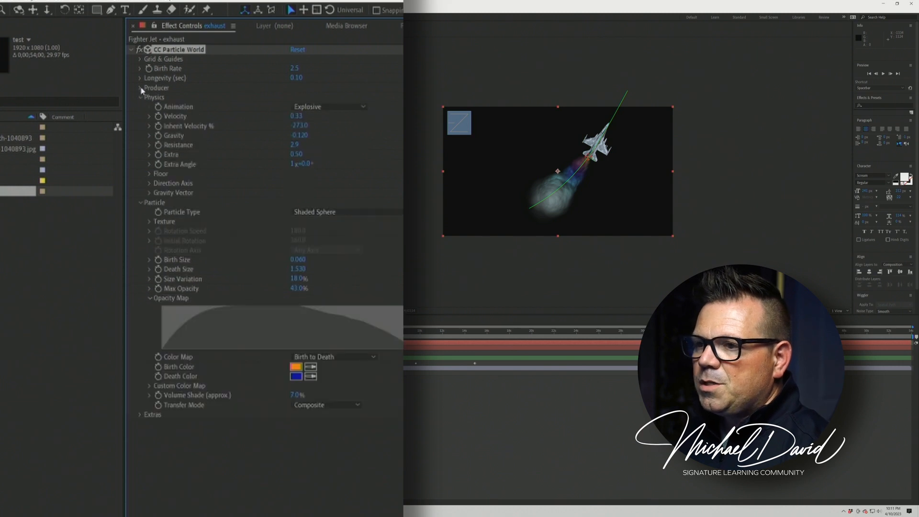
{"action": "left_click", "coordinate": [140, 89]}
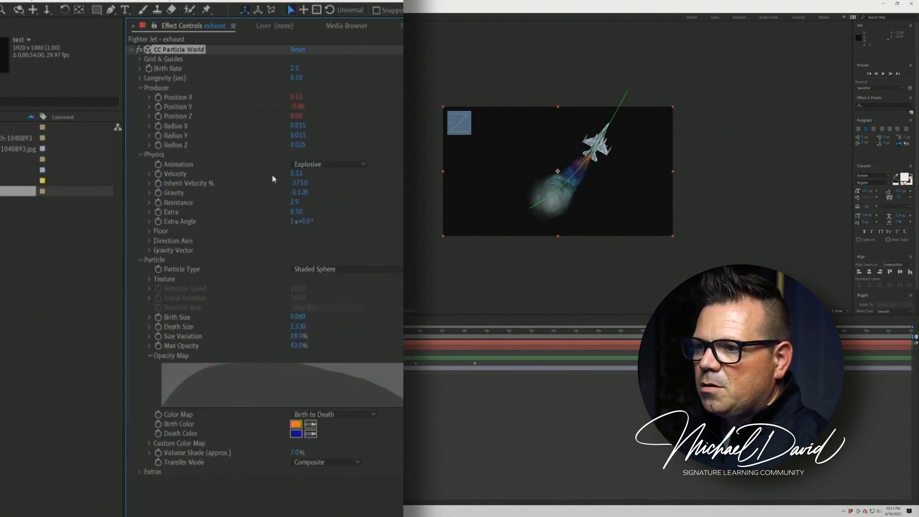
{"action": "left_click_drag", "start_coordinate": [295, 126], "coordinate": [293, 125]}
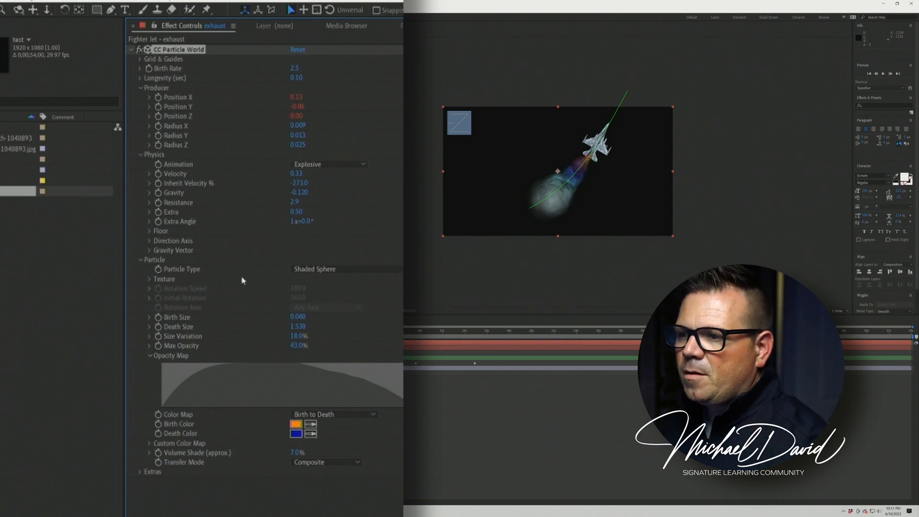
Change the duplicate exhaust's Particle Type to Faded Sphere and collapse its effect properties.
{"action": "left_click", "coordinate": [352, 270]}
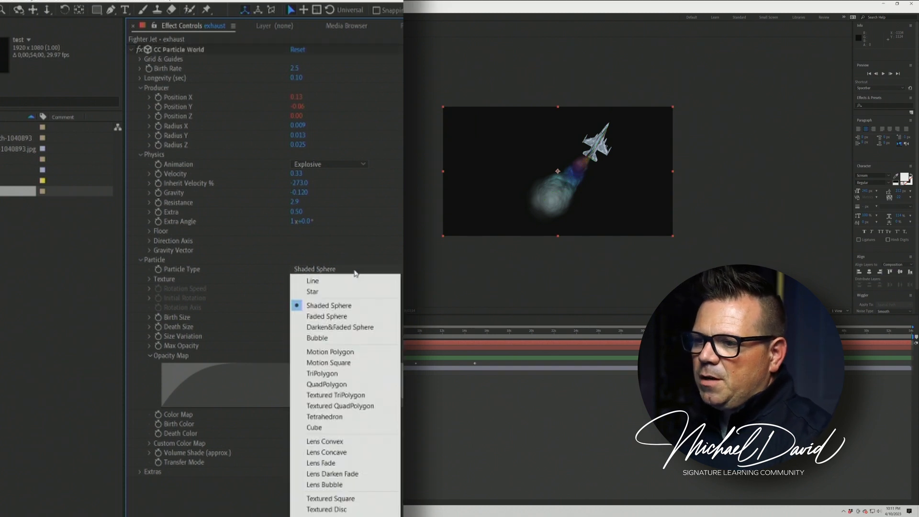
{"action": "left_click", "coordinate": [351, 317]}
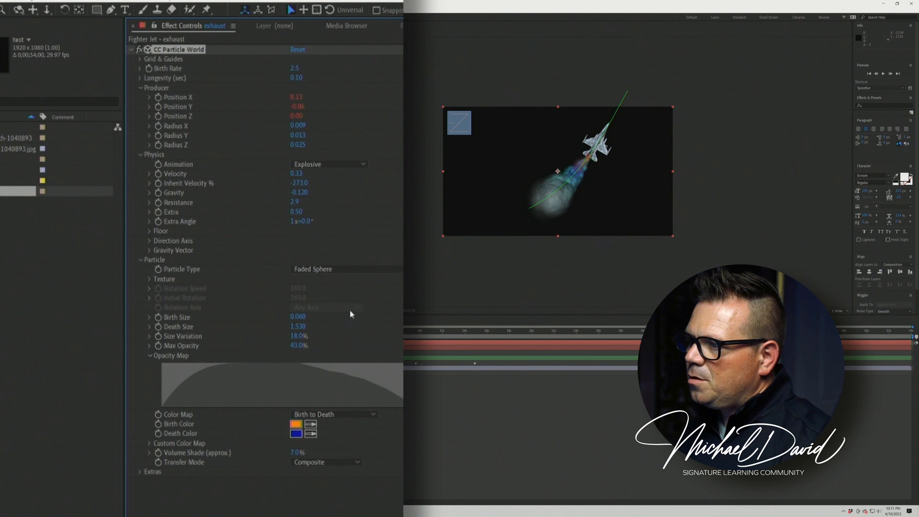
{"action": "left_click", "coordinate": [316, 269]}
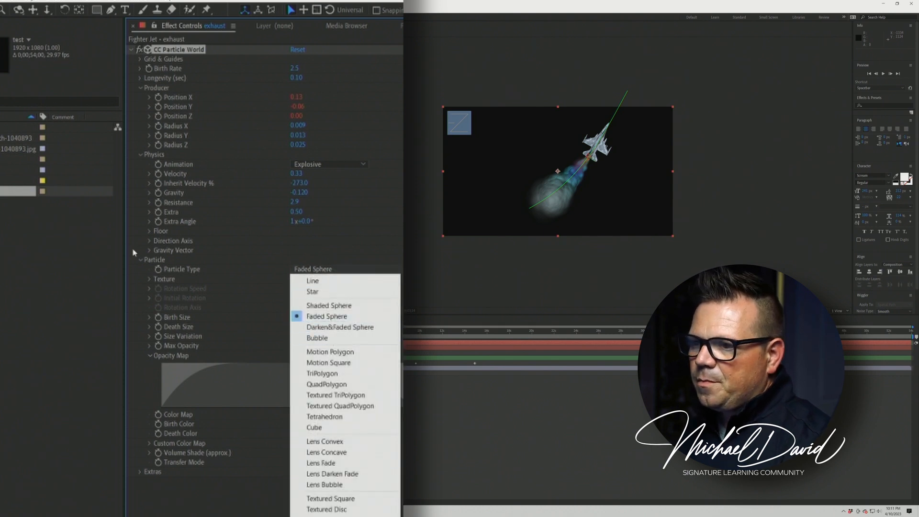
{"action": "left_click", "coordinate": [140, 260]}
{"action": "left_click", "coordinate": [140, 259]}
{"action": "left_click", "coordinate": [140, 89]}
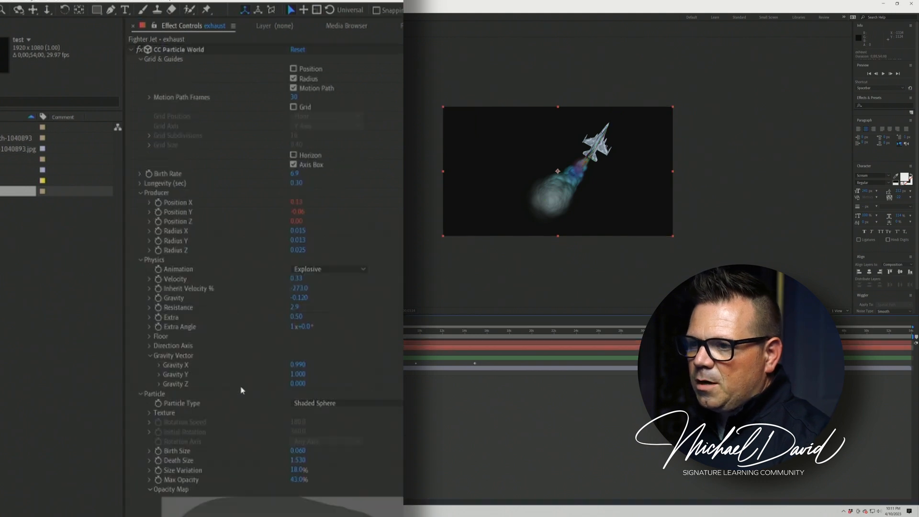
{"action": "left_click", "coordinate": [131, 50]}
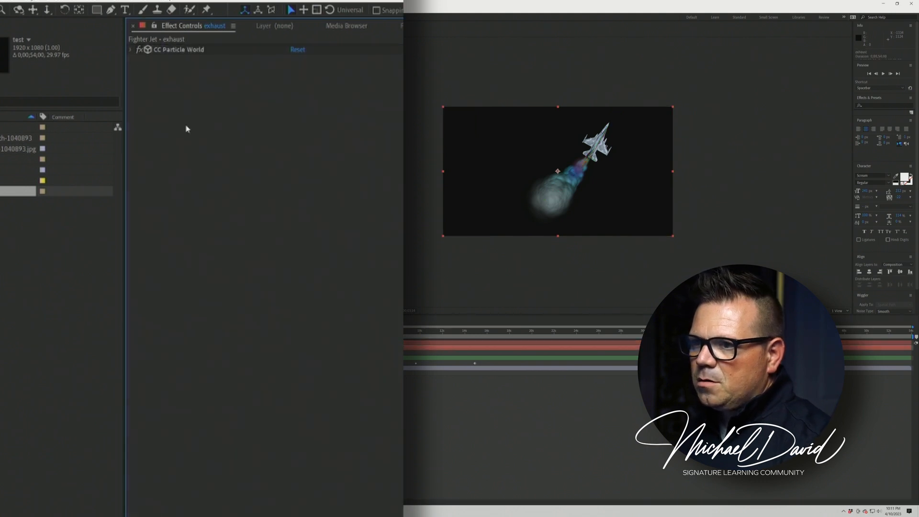
{"action": "right_click", "coordinate": [184, 135]}
{"action": "left_click", "coordinate": [208, 142]}
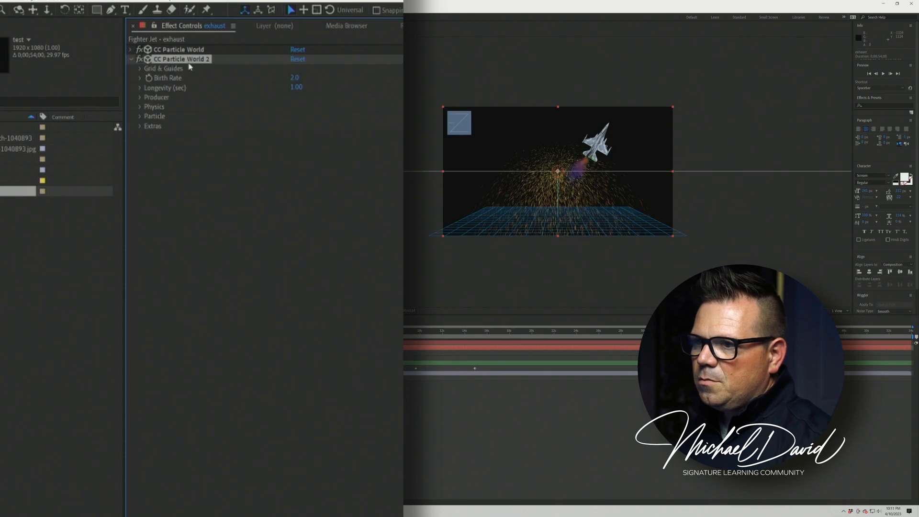
{"action": "left_click", "coordinate": [190, 67]}
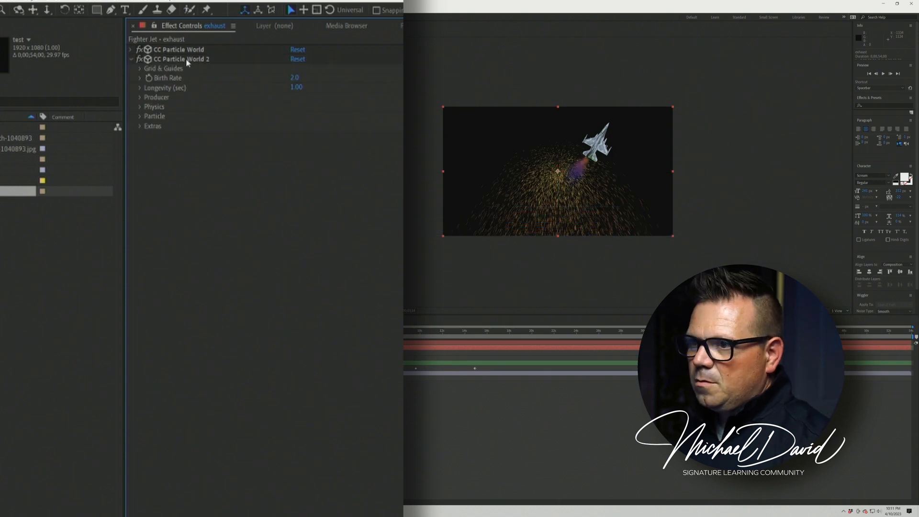
{"action": "left_click", "coordinate": [186, 60]}
{"action": "key", "text": "Delete"}
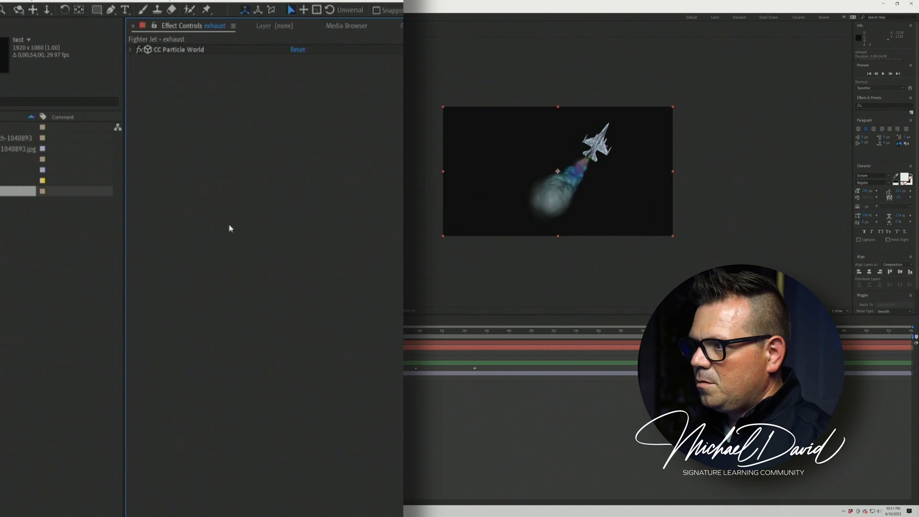
Add a Gaussian Blur effect to the original exhaust layer and set its Blurriness to about 37.4.
{"action": "right_click", "coordinate": [229, 229]}
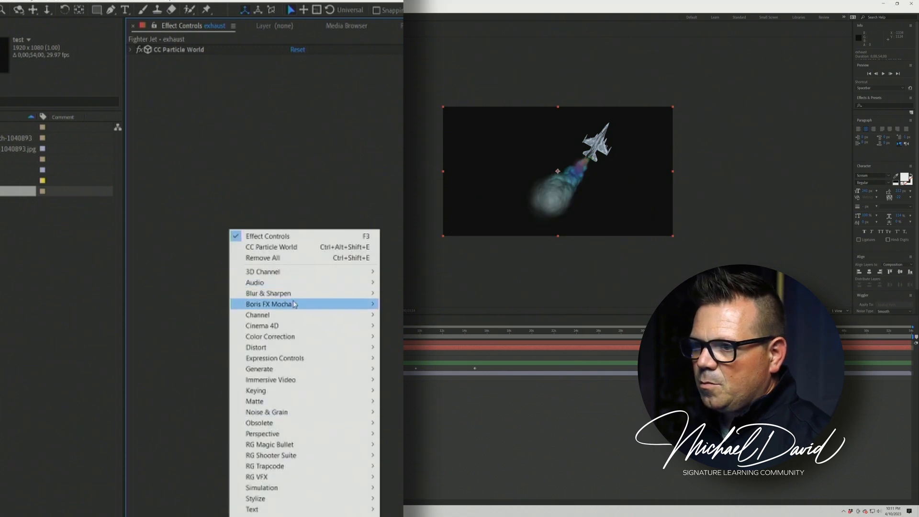
{"action": "mouse_move", "coordinate": [296, 293]}
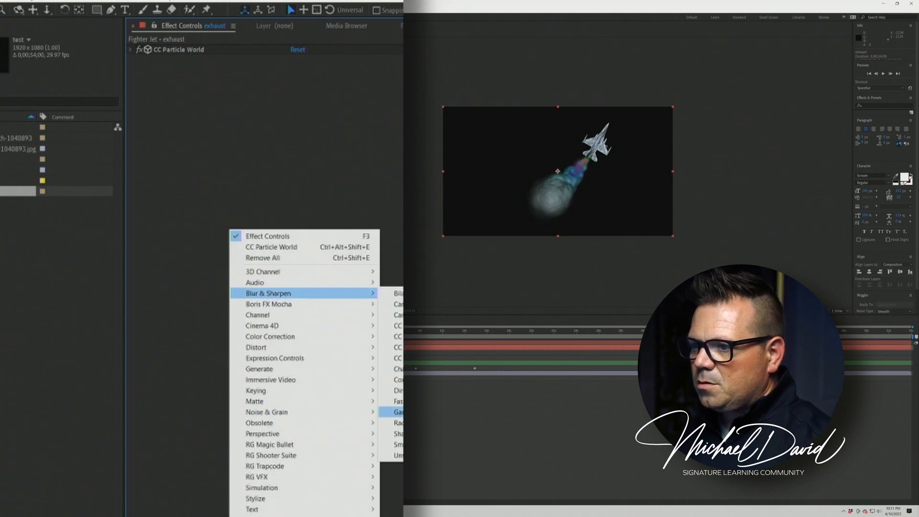
{"action": "left_click", "coordinate": [397, 413]}
{"action": "left_click_drag", "start_coordinate": [294, 70], "coordinate": [476, 65]}
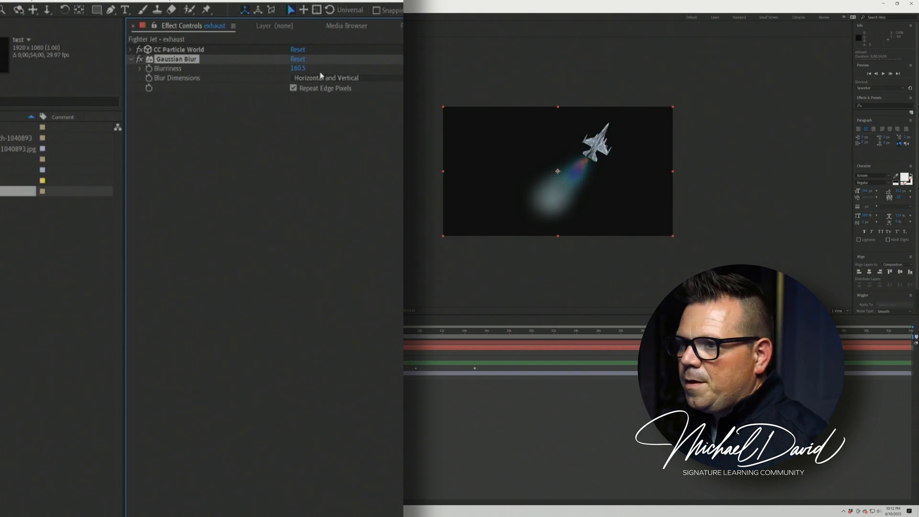
{"action": "left_click", "coordinate": [303, 78]}
{"action": "left_click_drag", "start_coordinate": [301, 69], "coordinate": [190, 77]}
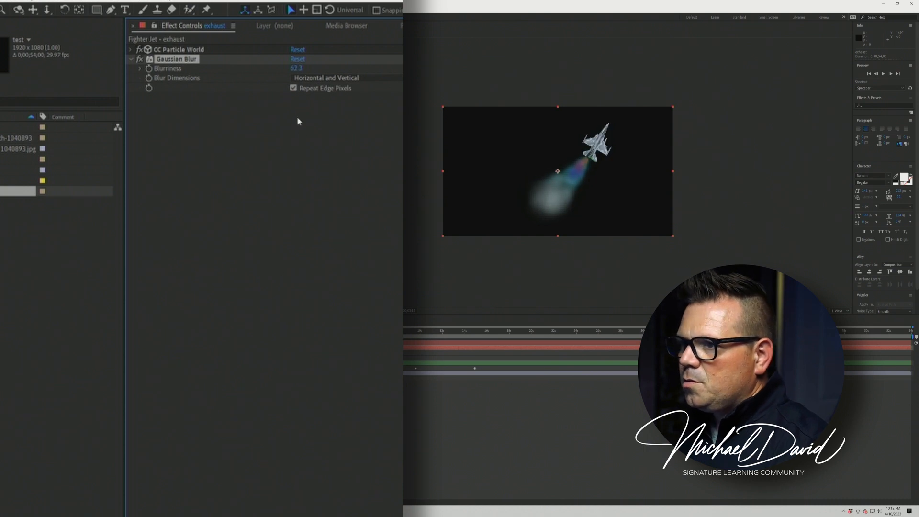
{"action": "left_click_drag", "start_coordinate": [296, 68], "coordinate": [159, 76]}
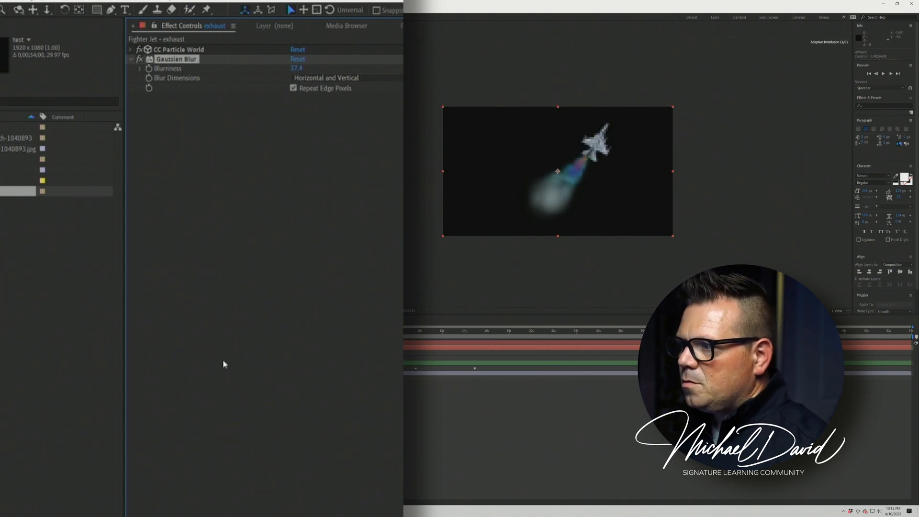
Reduce the original exhaust's Max Opacity to 18% and Death Size to 1.040, and adjust its Birth Size.
{"action": "left_click", "coordinate": [189, 50]}
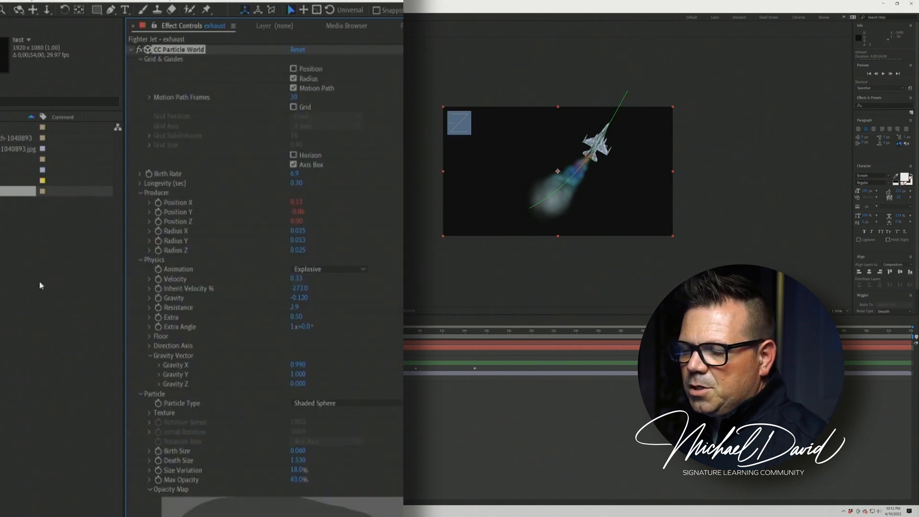
{"action": "scroll", "coordinate": [268, 405], "scroll_direction": "down", "scroll_amount": 1}
{"action": "left_click_drag", "start_coordinate": [298, 454], "coordinate": [271, 441]}
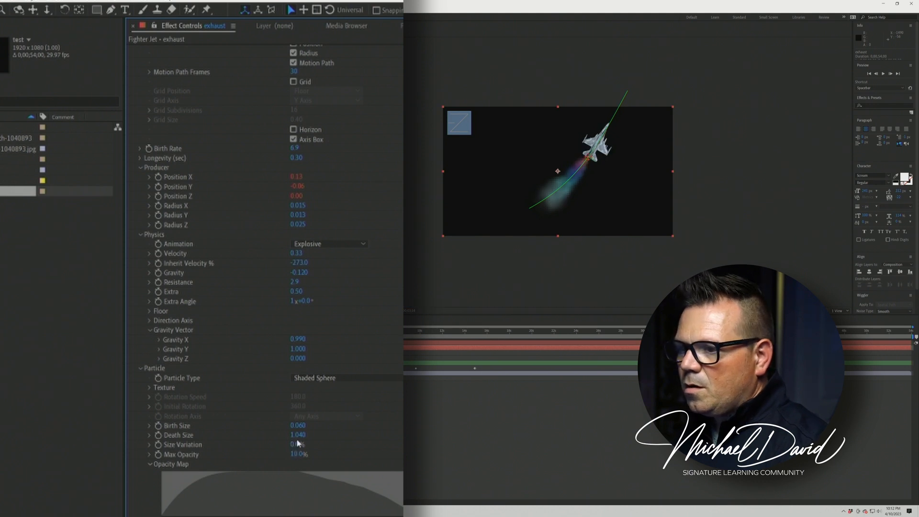
{"action": "left_click_drag", "start_coordinate": [300, 426], "coordinate": [307, 428]}
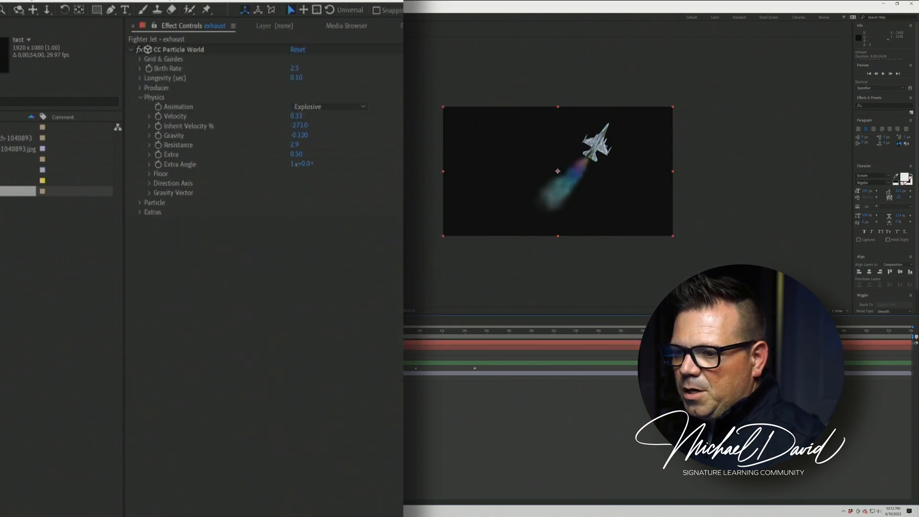
Try the Overlay blending mode on the recolored exhaust duplicate and change it to Color Dodge.
{"action": "left_click", "coordinate": [249, 515]}
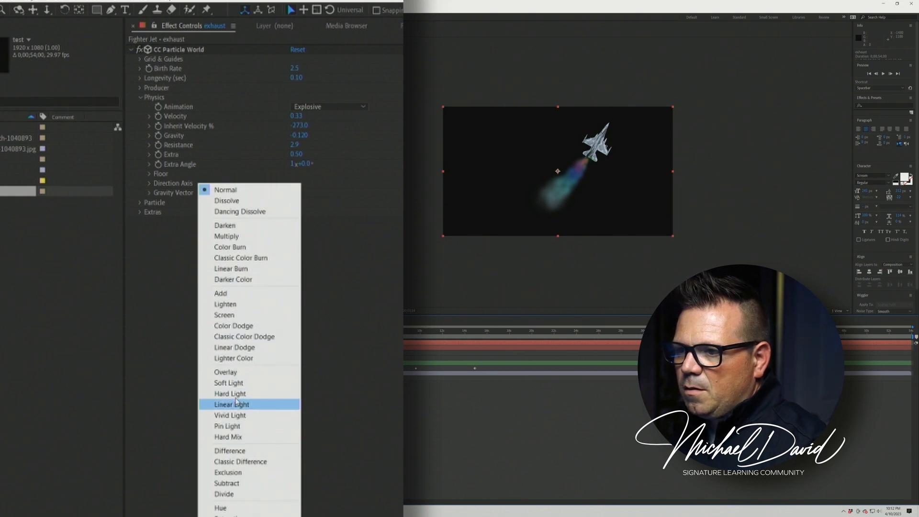
{"action": "left_click", "coordinate": [239, 372]}
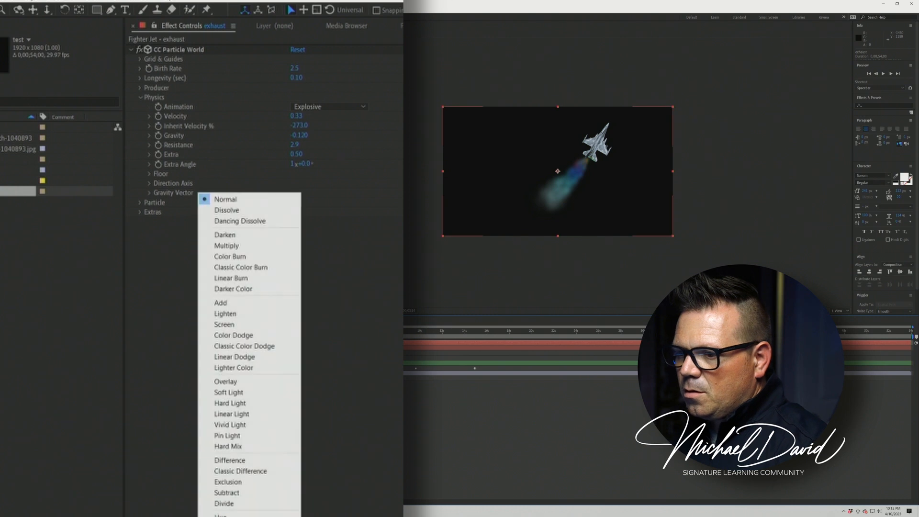
{"action": "key", "text": "Escape"}
{"action": "key", "text": "F2"}
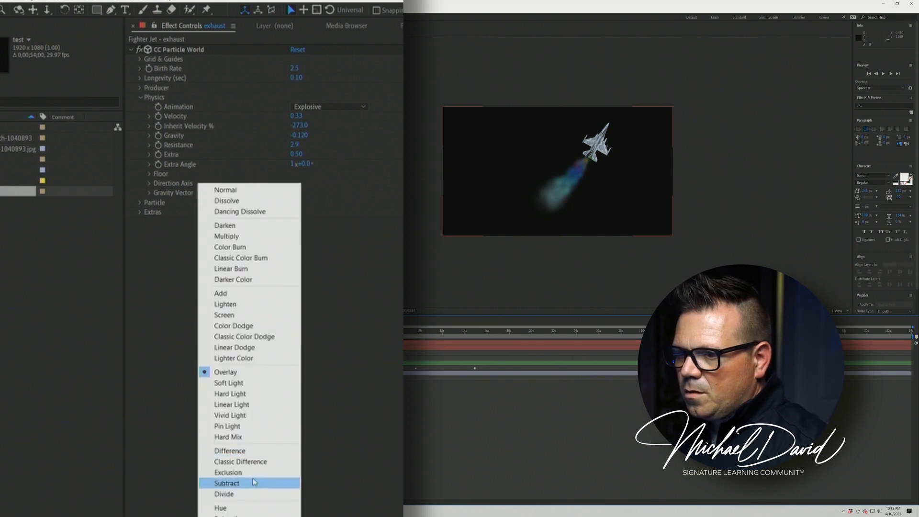
{"action": "left_click", "coordinate": [246, 326]}
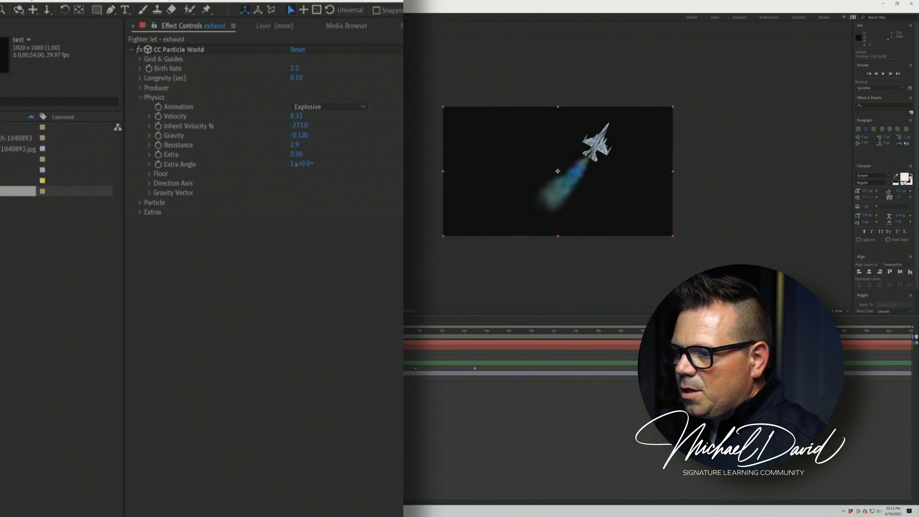
Preview the jet's flight with both exhaust layers from the start of the composition.
{"action": "key", "text": "Home"}
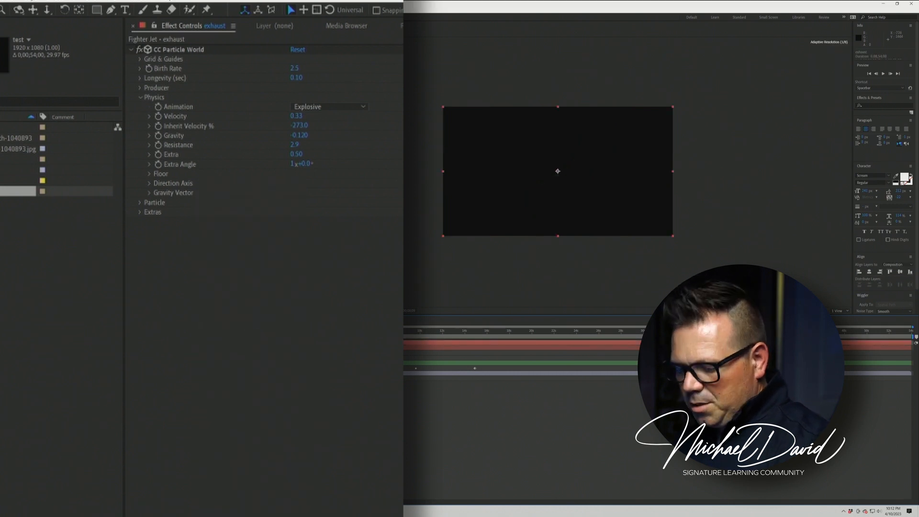
{"action": "key", "text": "space"}
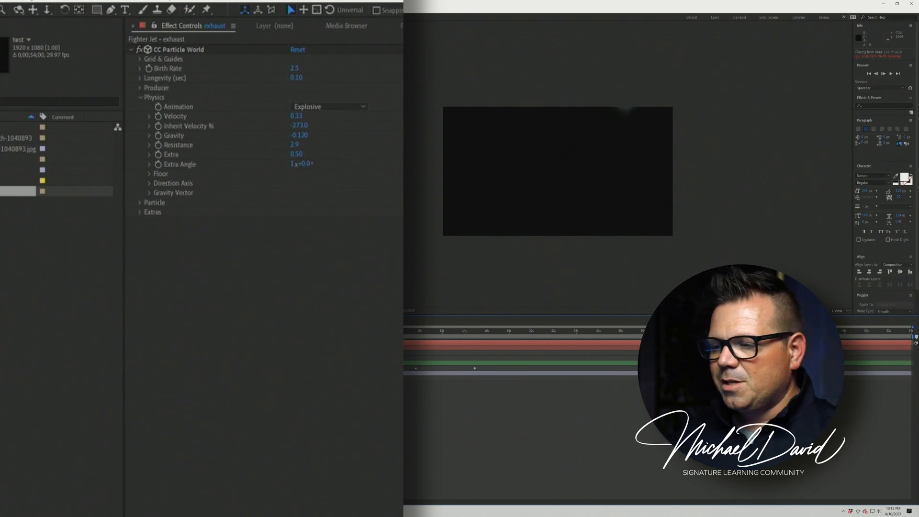
{"action": "key", "text": "space"}
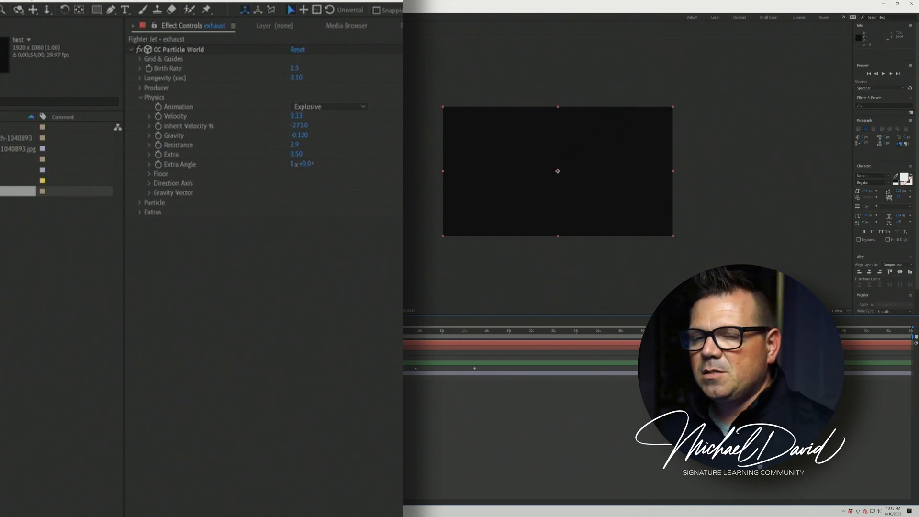